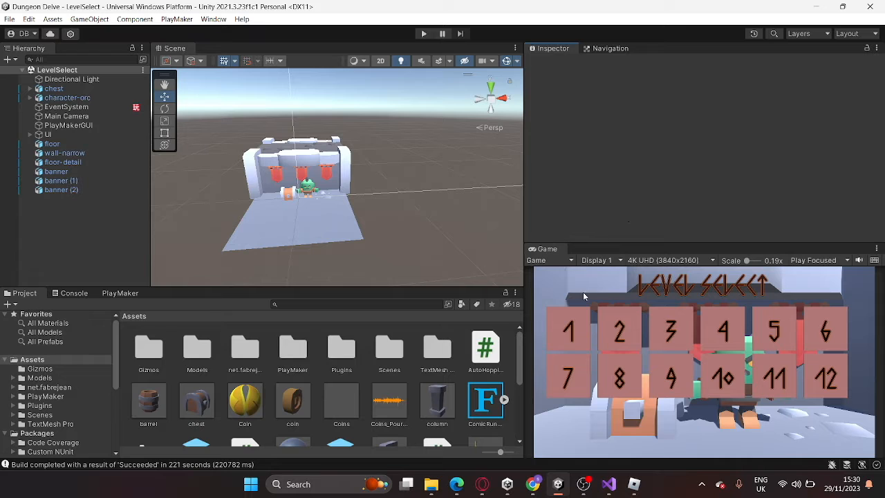
- Check the minimum platform version options and build the Universal Windows Platform project into the TestBuild folder
{"action": "left_click", "coordinate": [486, 349]}
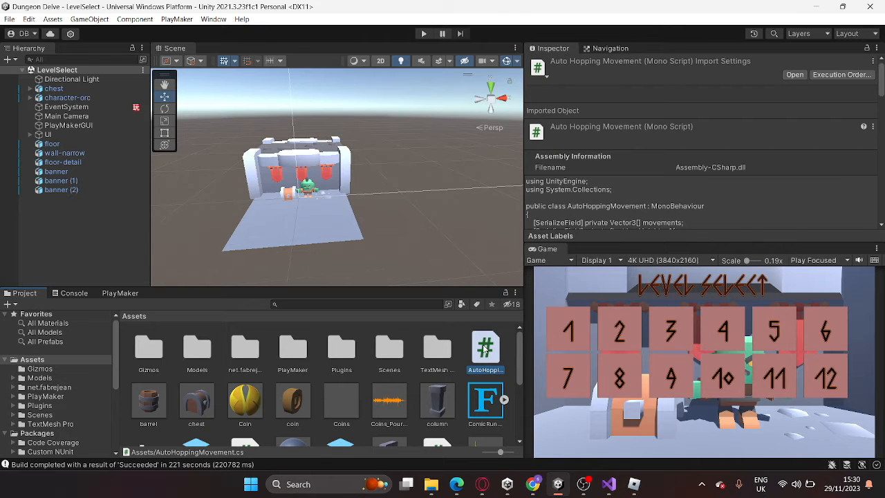
{"action": "key", "text": "ctrl+shift+b"}
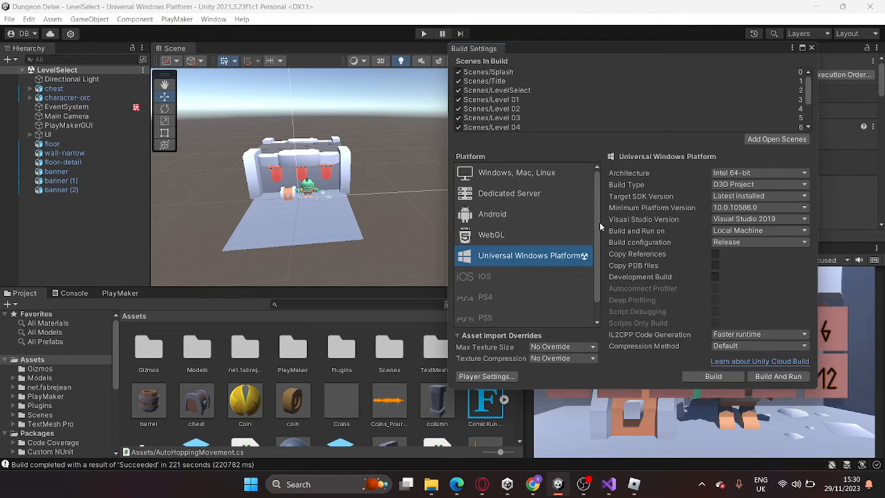
{"action": "left_click", "coordinate": [727, 209]}
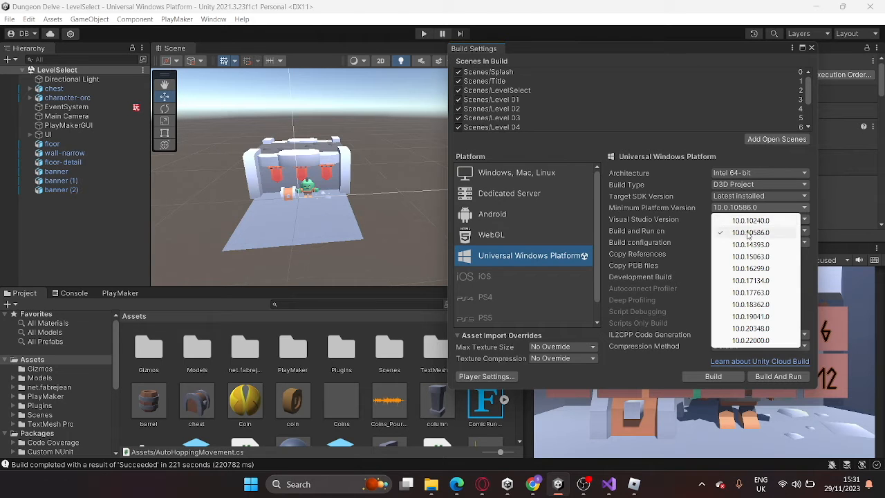
{"action": "left_click", "coordinate": [676, 222]}
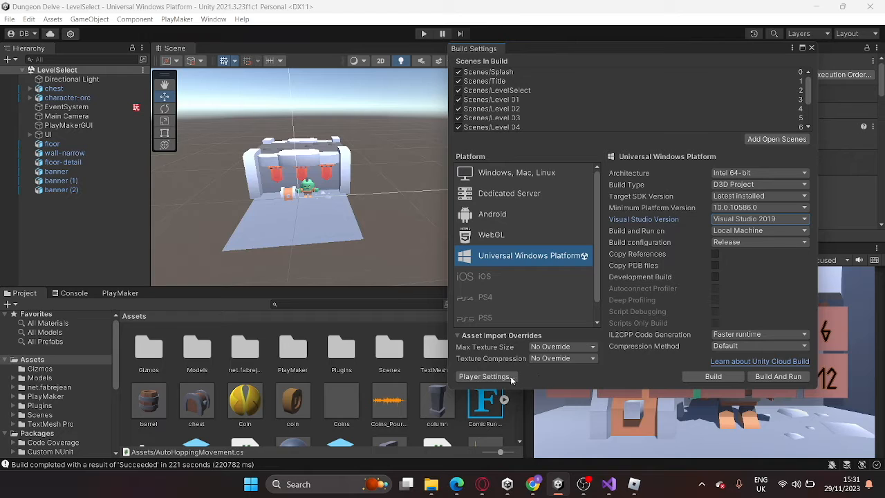
{"action": "left_click", "coordinate": [701, 376]}
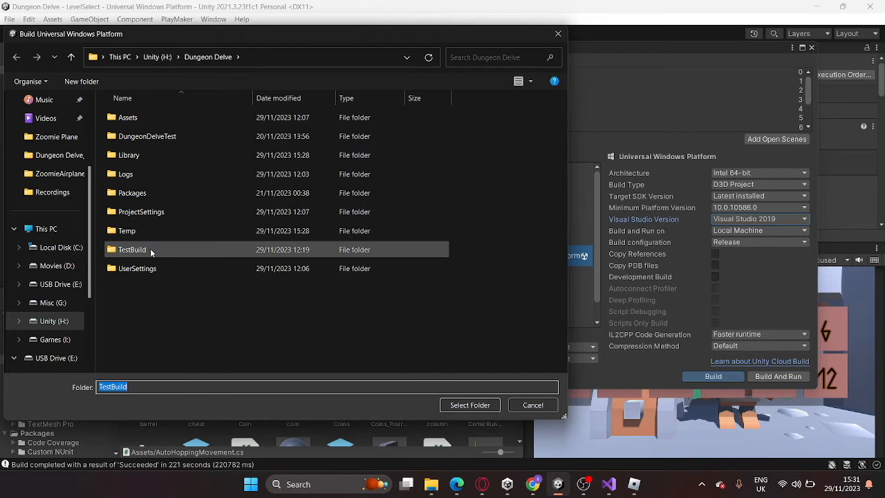
{"action": "left_click", "coordinate": [470, 405]}
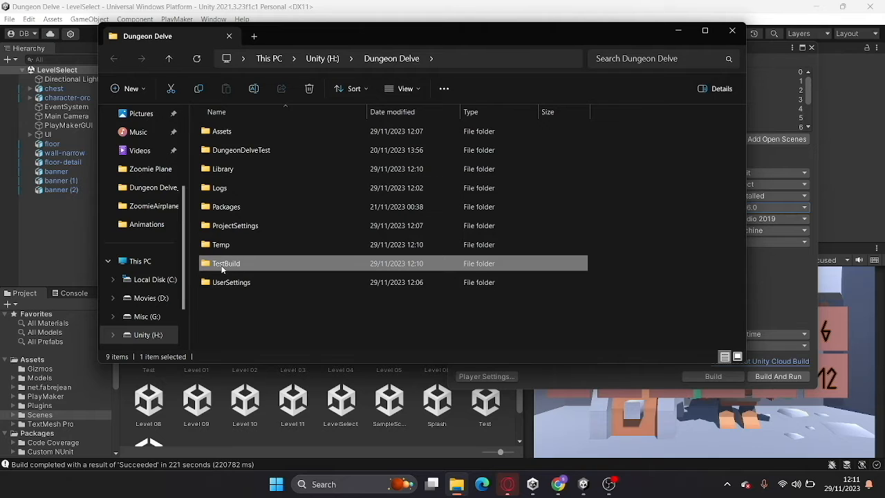
- Open Dungeon Delve.sln from the TestBuild folder, always using Visual Studio 2019 for .sln files
{"action": "double_click", "coordinate": [223, 264]}
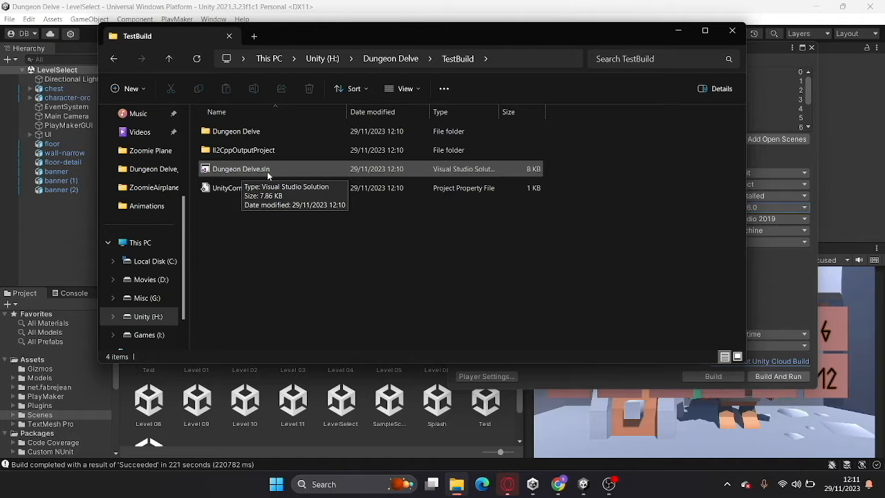
{"action": "double_click", "coordinate": [266, 171]}
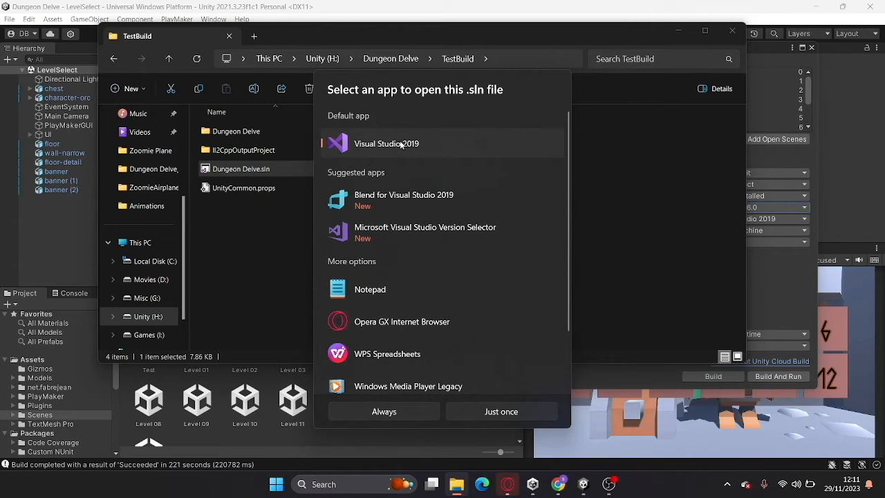
{"action": "left_click", "coordinate": [404, 413]}
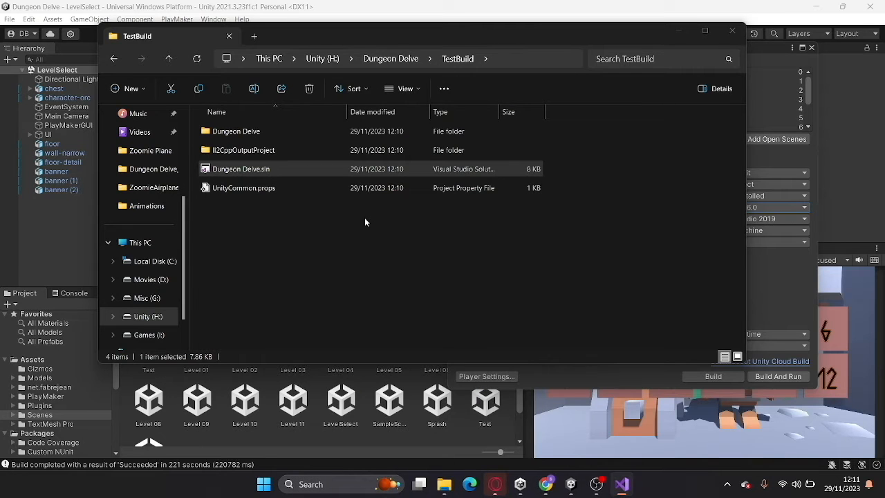
- Minimize the File Explorer window, maximize the Visual Studio window and dismiss its projects-loaded notification
{"action": "left_click", "coordinate": [678, 31]}
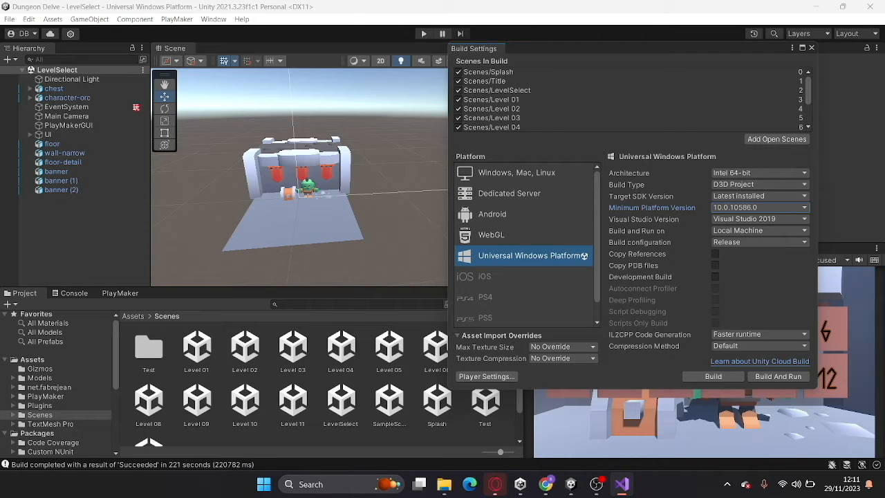
{"action": "left_click_drag", "start_coordinate": [884, 170], "coordinate": [402, 38]}
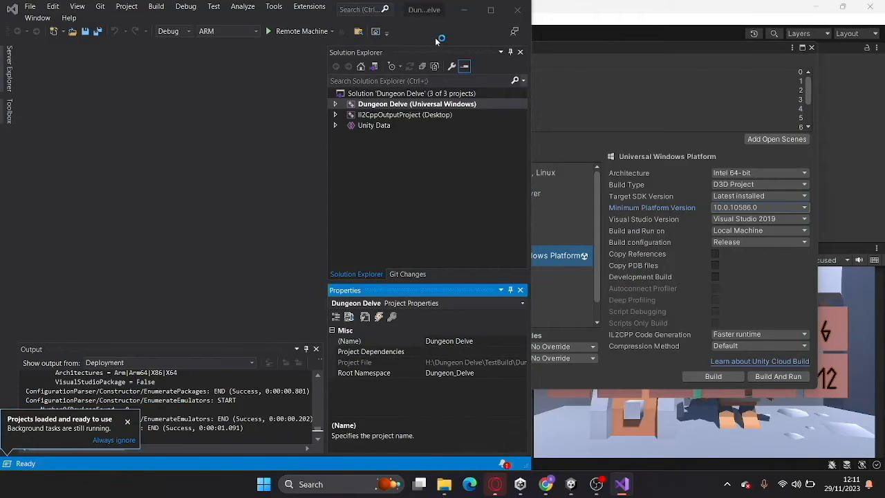
{"action": "left_click", "coordinate": [490, 11]}
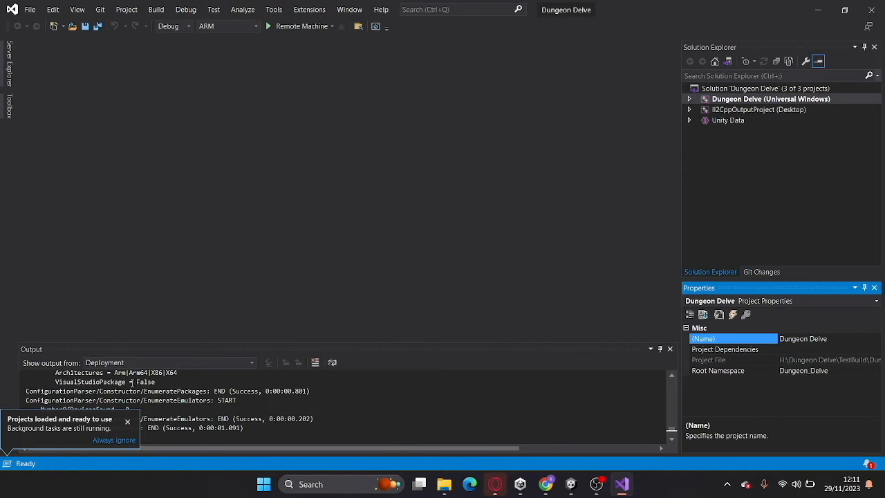
{"action": "left_click", "coordinate": [127, 421]}
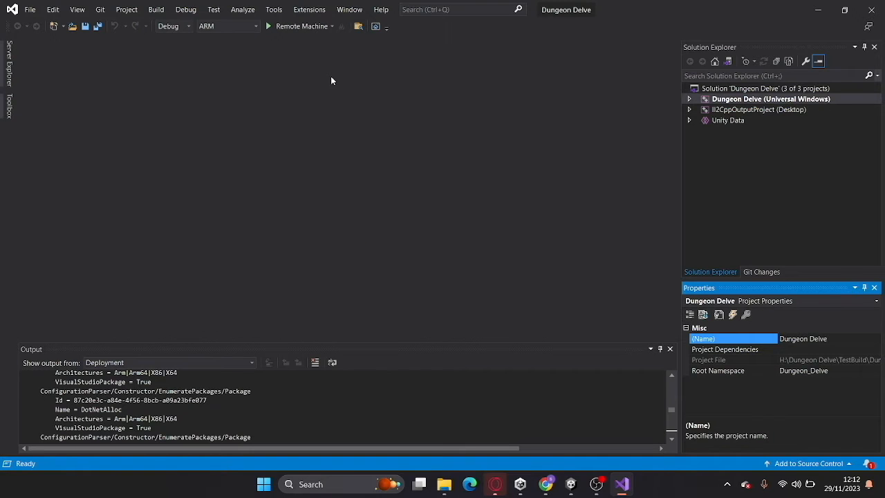
- Clean the Dungeon Delve solution
{"action": "left_click", "coordinate": [274, 10]}
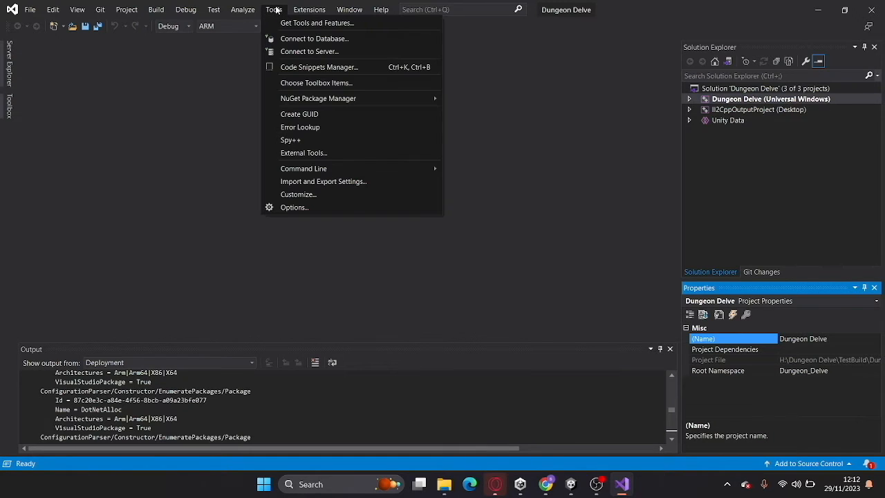
{"action": "mouse_move", "coordinate": [242, 9]}
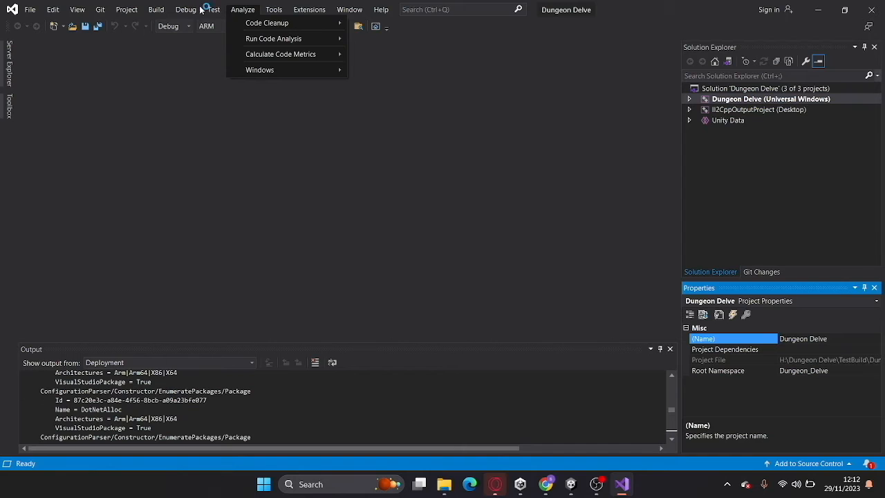
{"action": "mouse_move", "coordinate": [322, 10]}
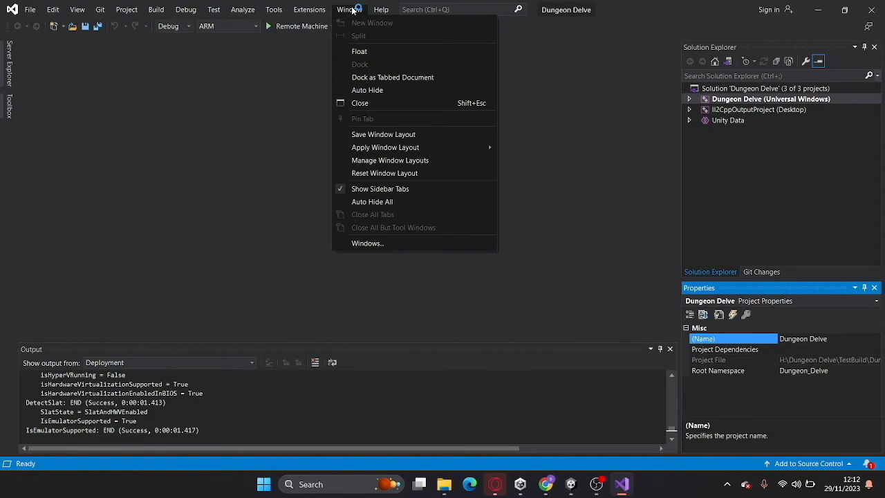
{"action": "mouse_move", "coordinate": [215, 10]}
{"action": "mouse_move", "coordinate": [181, 10]}
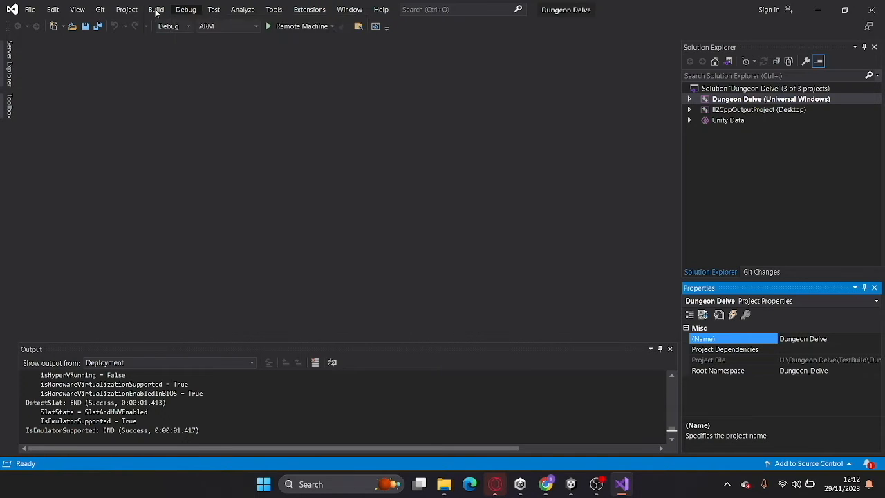
{"action": "left_click", "coordinate": [155, 10]}
{"action": "left_click", "coordinate": [199, 62]}
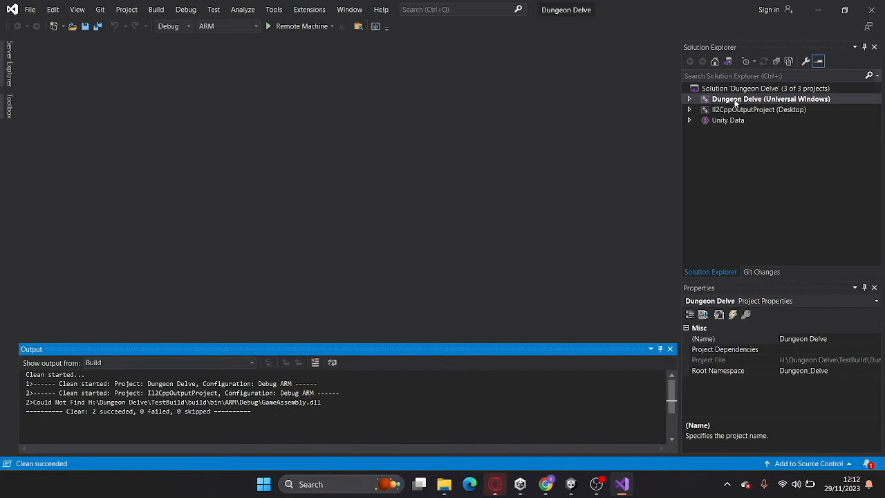
- Start creating app packages for the Dungeon Delve (Universal Windows) project and enter the certificate password
{"action": "right_click", "coordinate": [743, 99]}
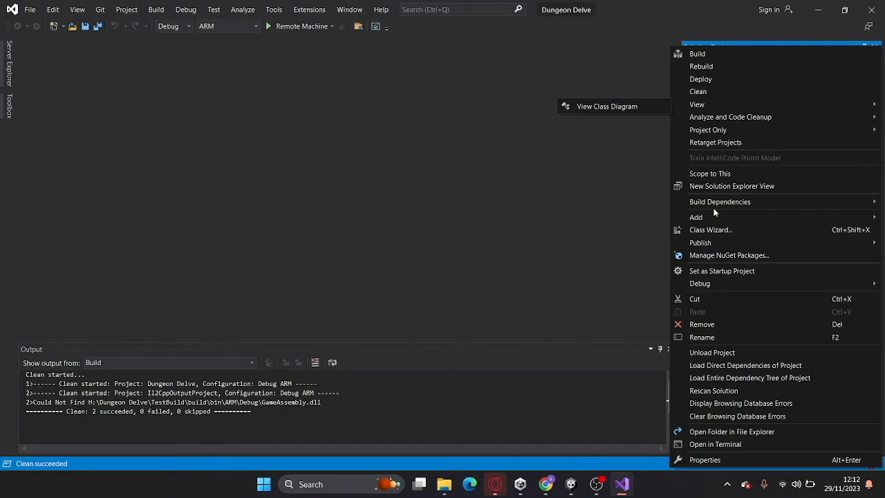
{"action": "mouse_move", "coordinate": [699, 244]}
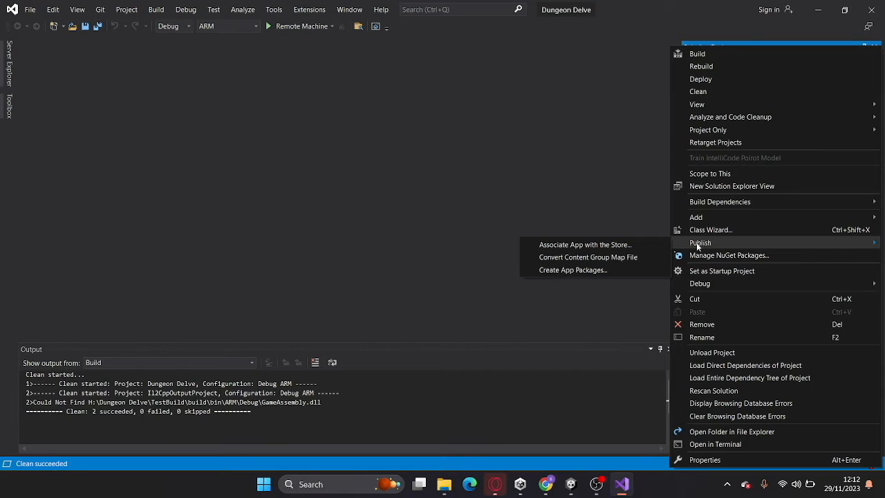
{"action": "left_click", "coordinate": [571, 270]}
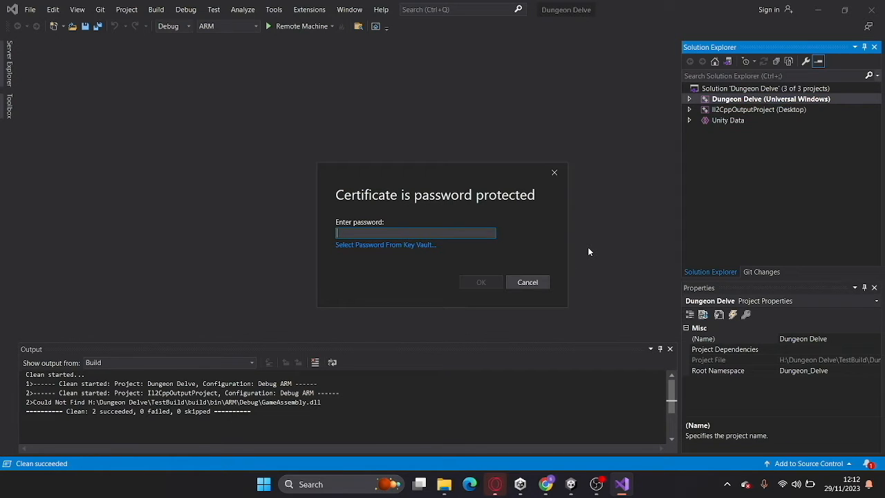
{"action": "type", "text": "•••••••••••"}
{"action": "key", "text": "Return"}
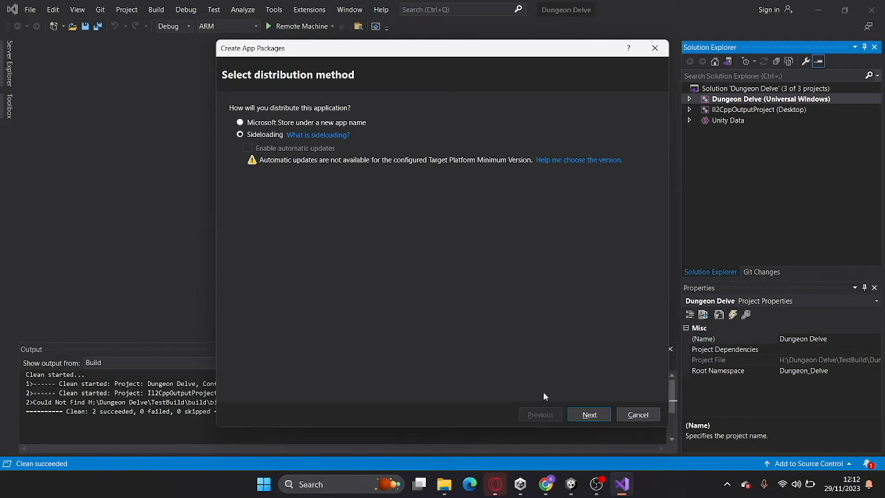
- Choose Sideloading as the distribution method and continue to the signing method
{"action": "left_click", "coordinate": [257, 125]}
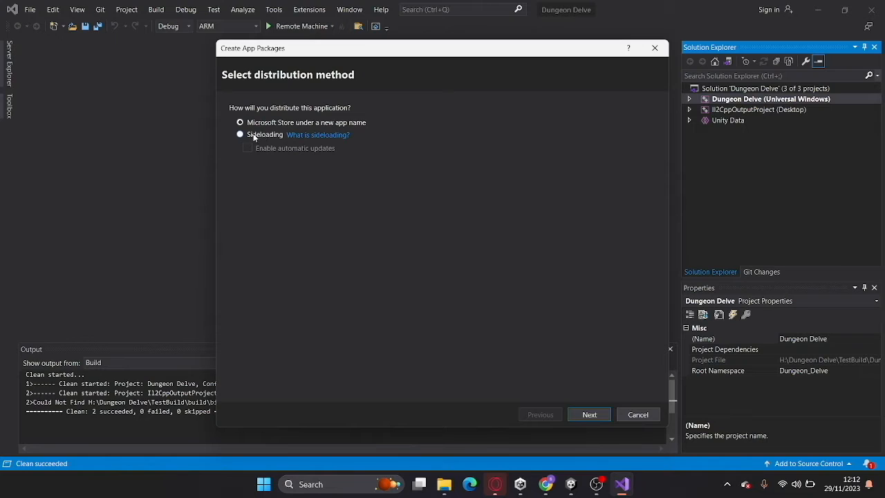
{"action": "left_click", "coordinate": [255, 136]}
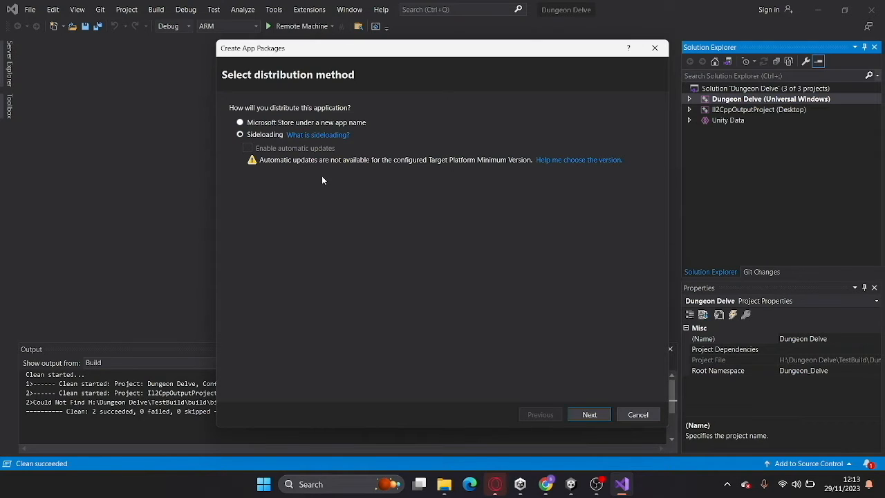
{"action": "left_click", "coordinate": [600, 414]}
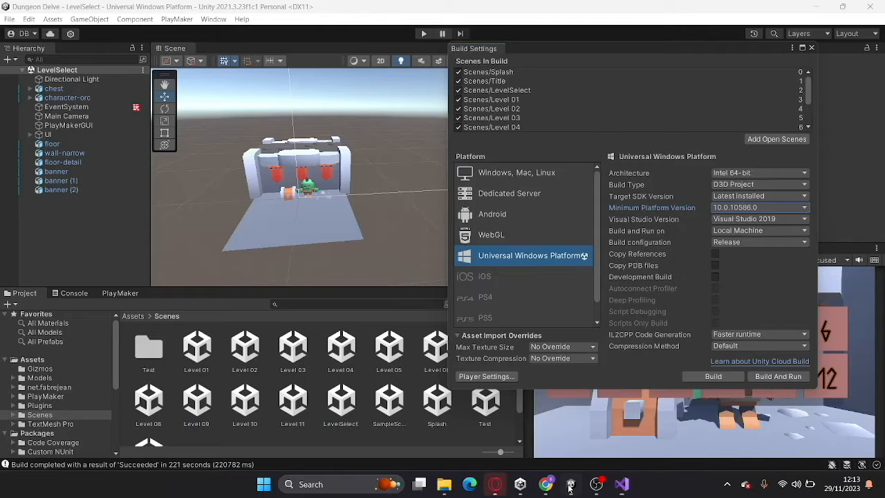
- Switch to Unity and review the certificate in the Player publishing settings, then close the project settings
{"action": "left_click", "coordinate": [571, 483]}
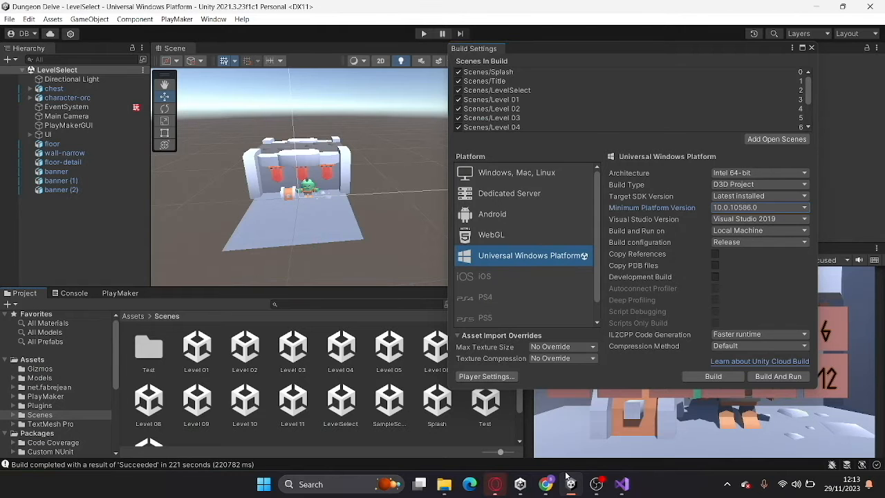
{"action": "left_click", "coordinate": [813, 48]}
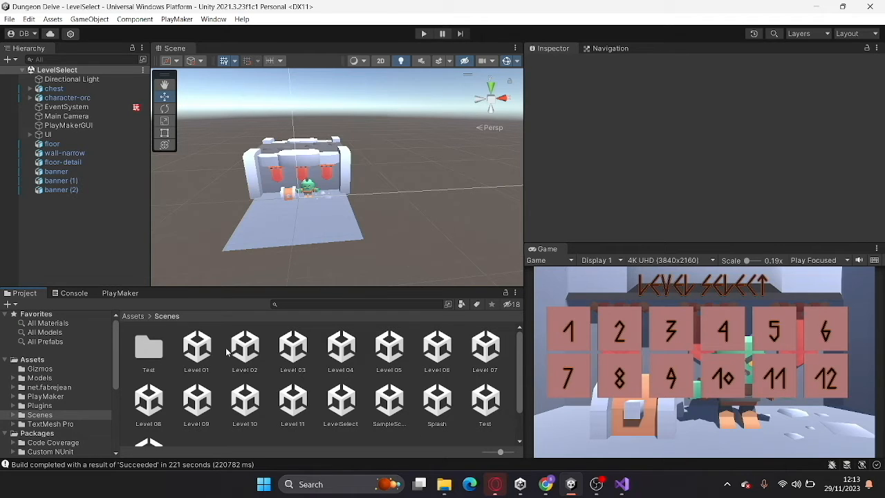
{"action": "key", "text": "ctrl+shift+b"}
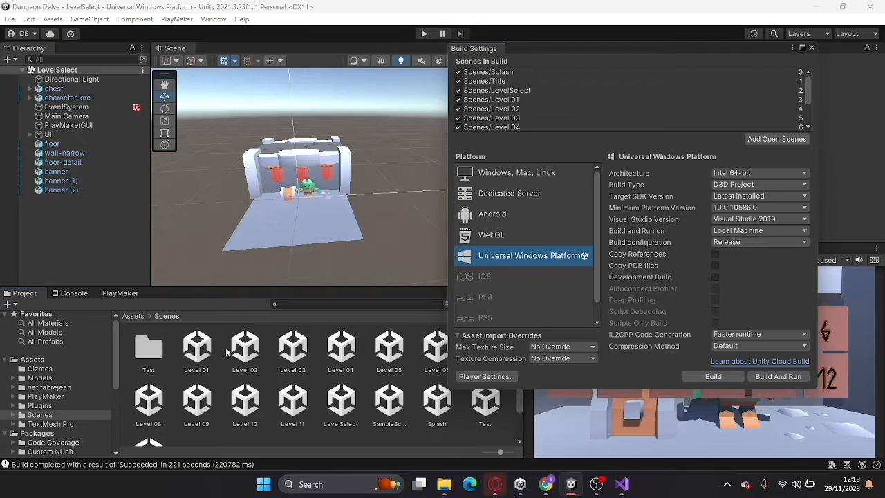
{"action": "left_click", "coordinate": [473, 378]}
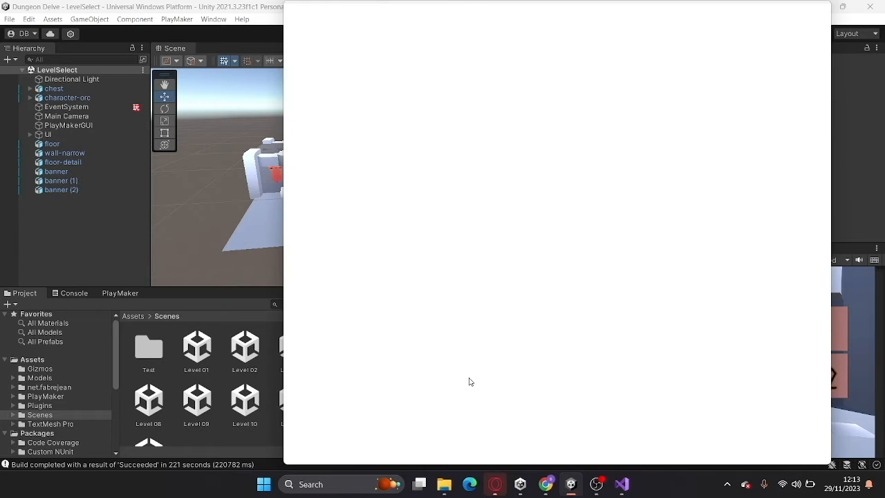
{"action": "scroll", "coordinate": [488, 299], "scroll_direction": "down", "scroll_amount": 5}
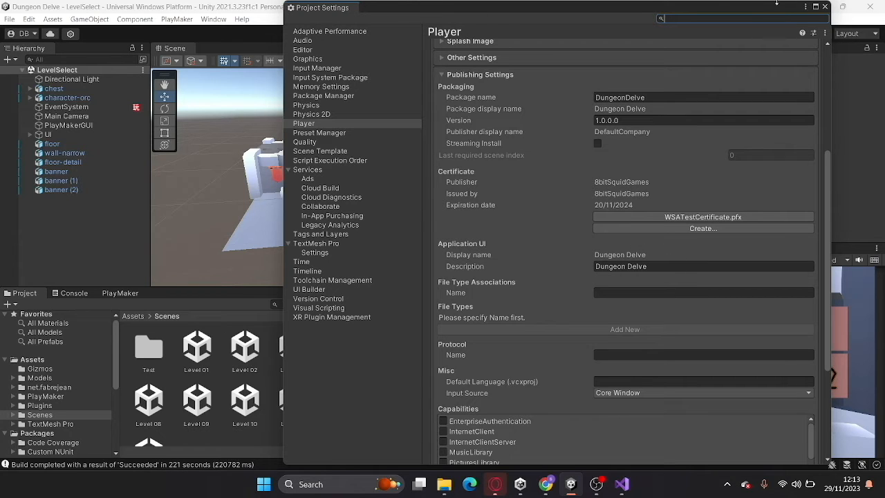
{"action": "left_click", "coordinate": [825, 7]}
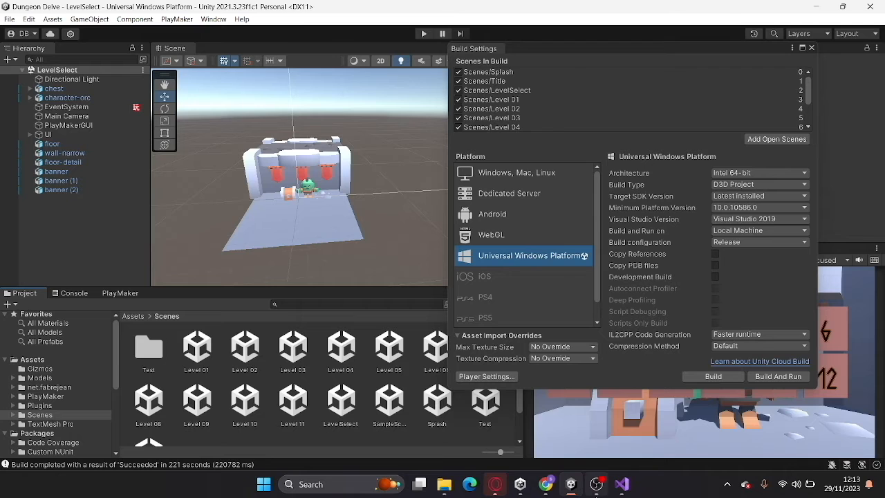
- Return to Visual Studio and continue with the current certificate for signing the app package
{"action": "mouse_move", "coordinate": [597, 492]}
{"action": "left_click", "coordinate": [622, 484]}
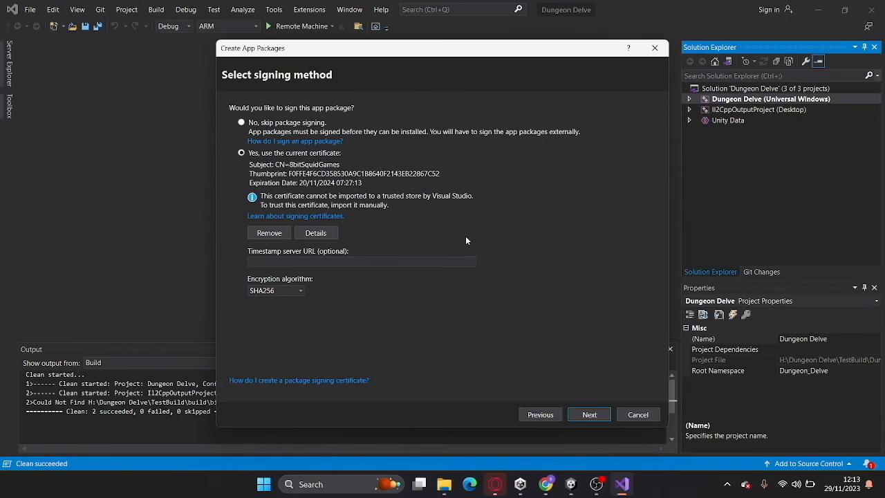
{"action": "left_click", "coordinate": [584, 416]}
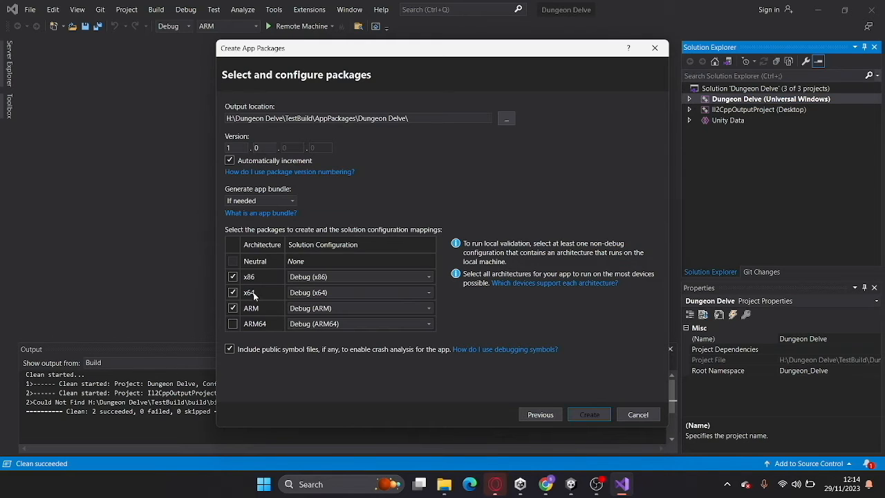
- Limit the app package to the x64 architecture and set its solution configuration to Release (x64)
{"action": "left_click", "coordinate": [233, 308]}
{"action": "left_click", "coordinate": [233, 277]}
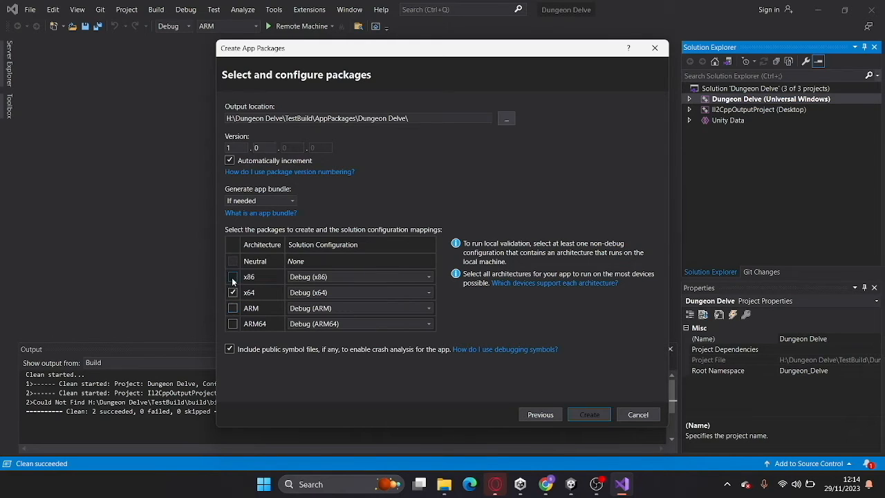
{"action": "left_click", "coordinate": [301, 293]}
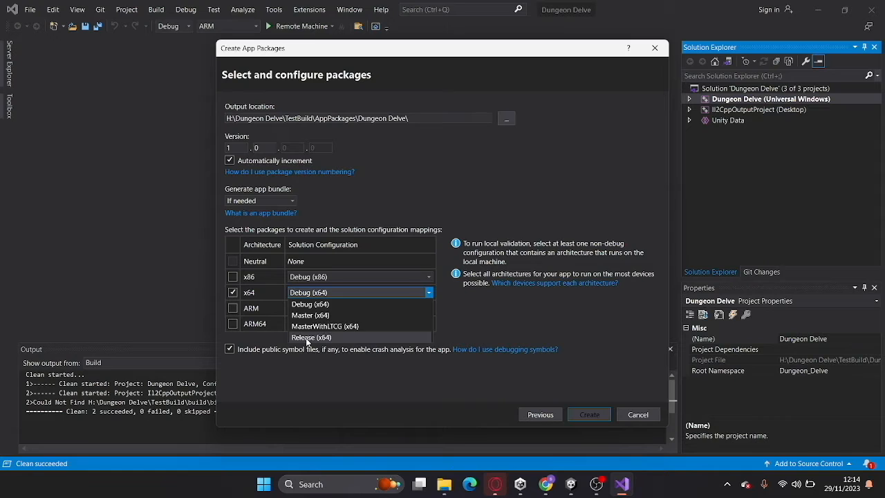
{"action": "left_click", "coordinate": [309, 338]}
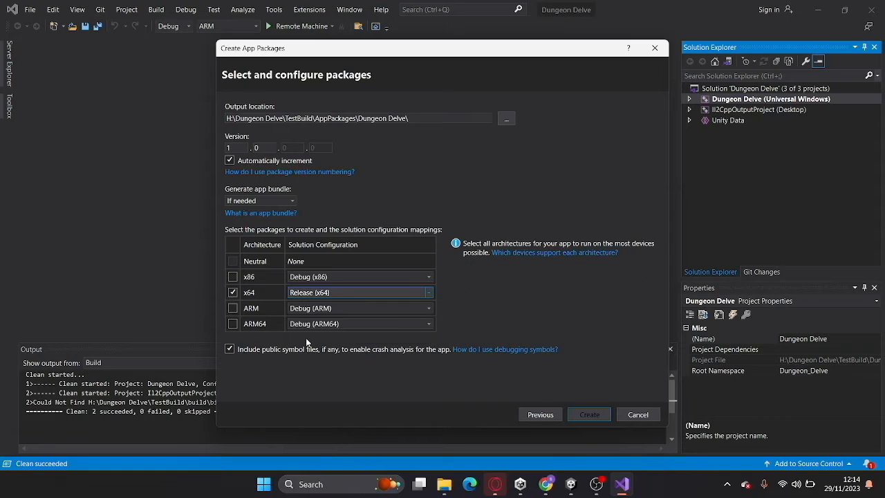
{"action": "left_click", "coordinate": [325, 294]}
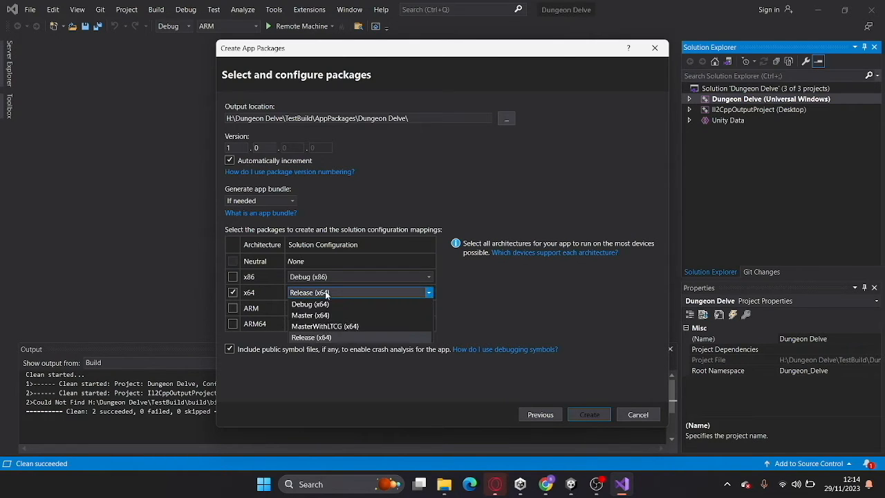
{"action": "left_click", "coordinate": [325, 338]}
- Keep public symbol files included for crash analysis and create the app package
{"action": "left_click", "coordinate": [327, 348]}
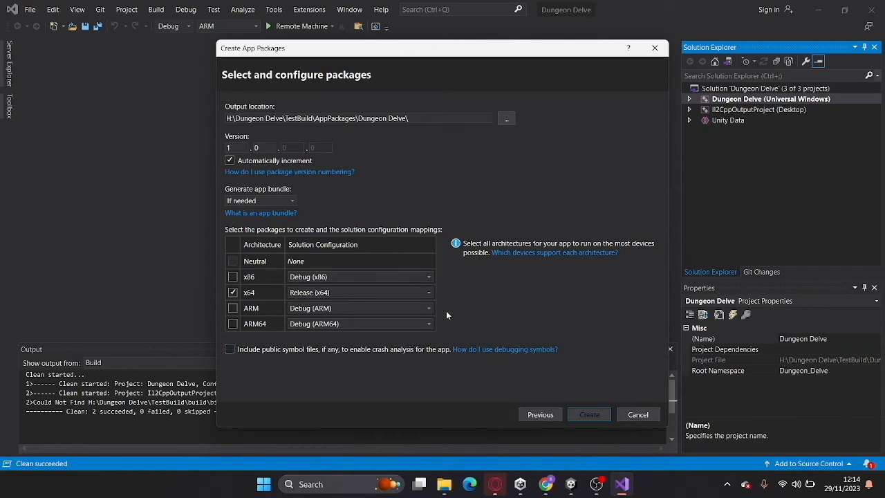
{"action": "left_click", "coordinate": [315, 350]}
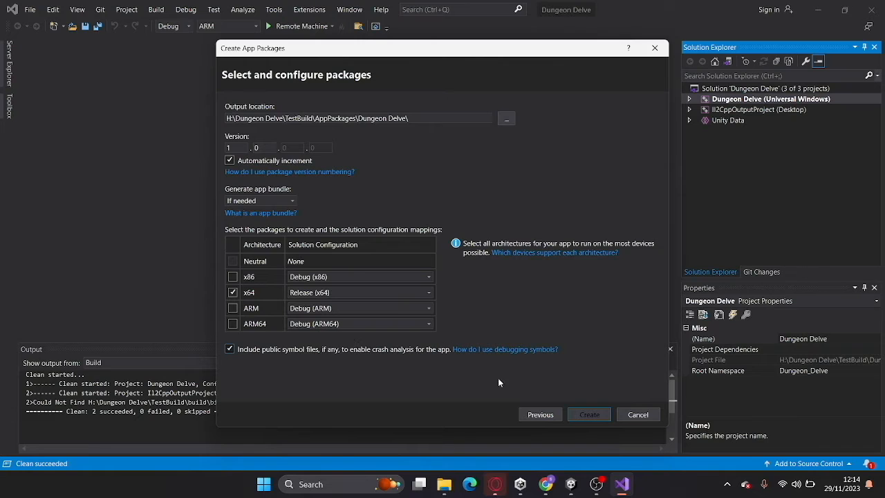
{"action": "left_click", "coordinate": [589, 414]}
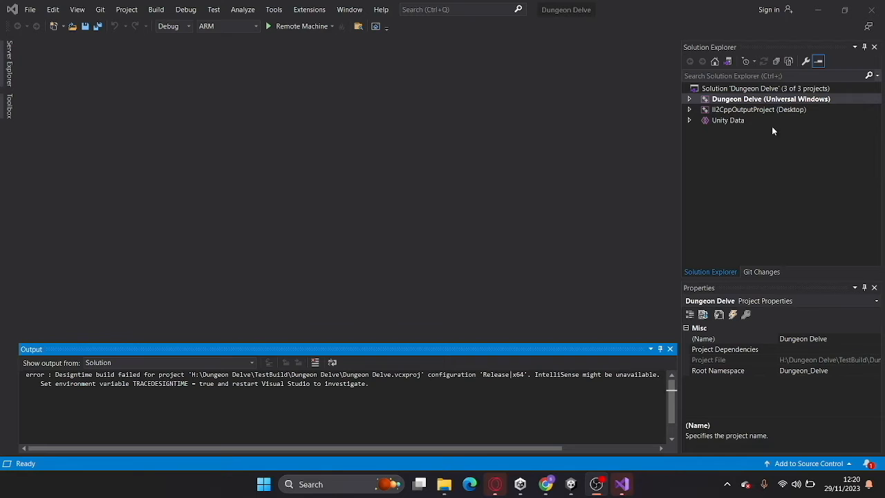
{"action": "left_click", "coordinate": [740, 100]}
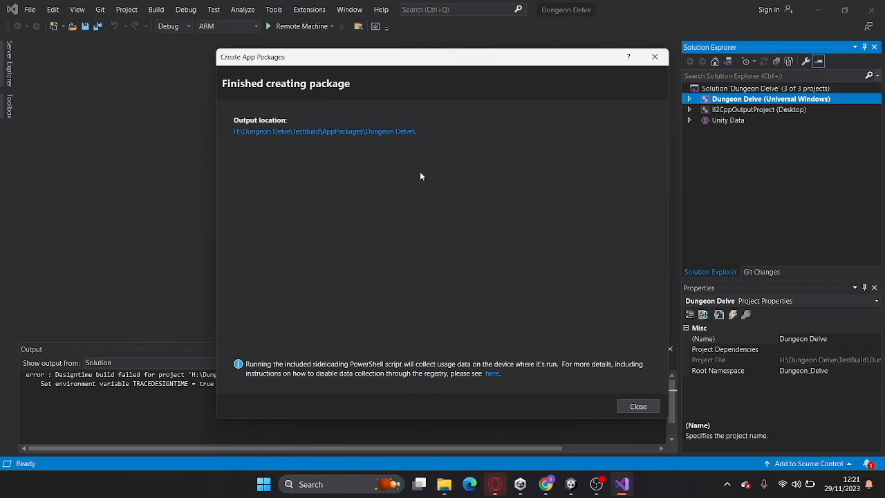
- Open the Dungeon Delve_1.0.0.0_x64_Test folder in the package output location, view the Install script and close it
{"action": "left_click", "coordinate": [374, 131]}
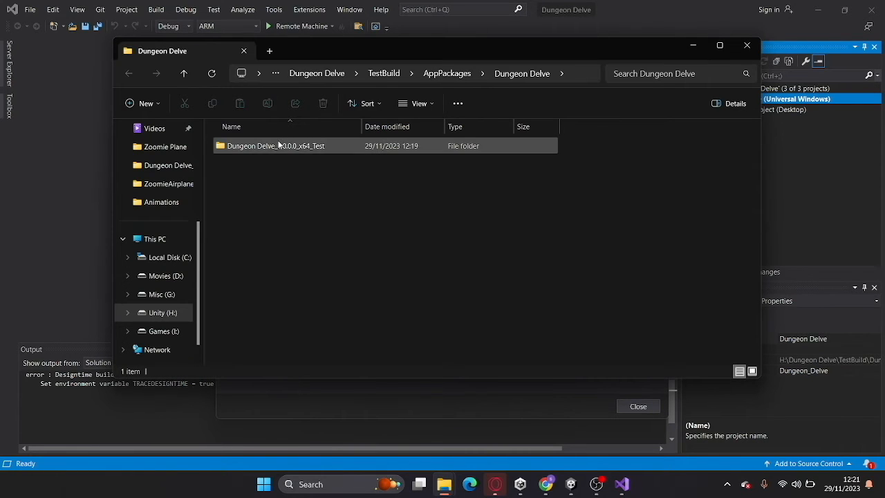
{"action": "double_click", "coordinate": [279, 146]}
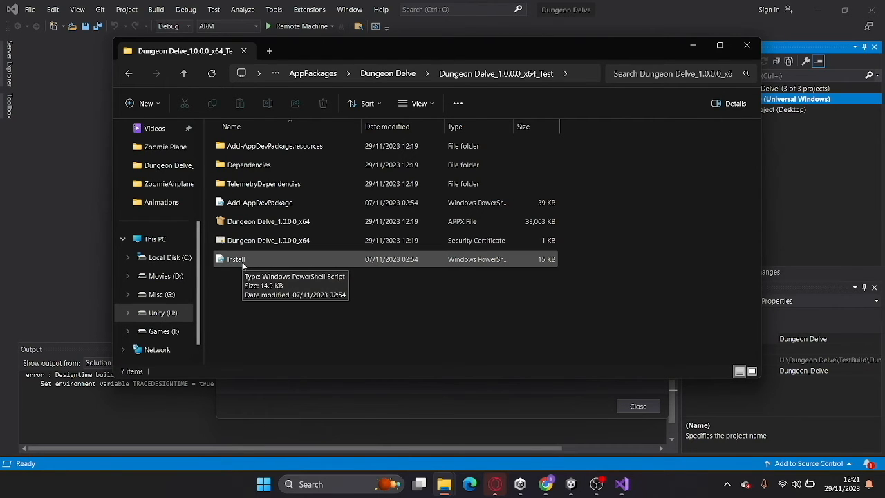
{"action": "left_click", "coordinate": [241, 263]}
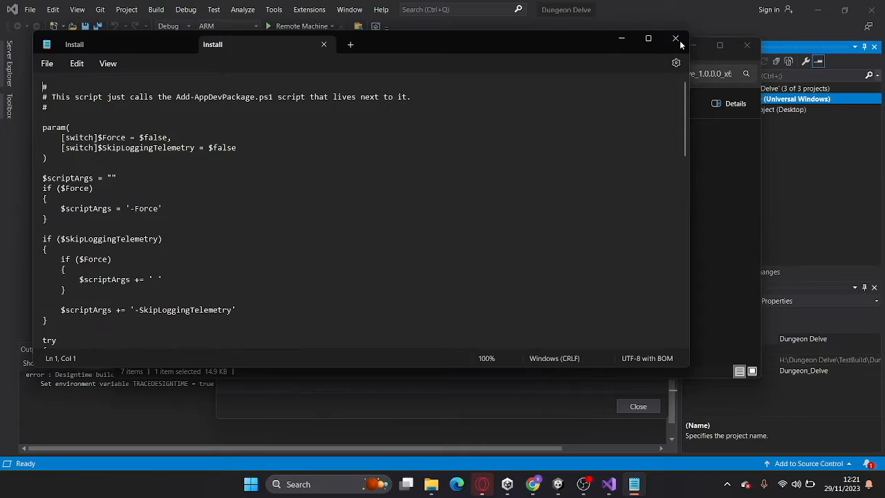
{"action": "left_click", "coordinate": [675, 37]}
- Open the Dungeon Delve_1.0.0.0_x64 APPX installer, check its certificate notice and About details, and close it and the package folder
{"action": "left_click", "coordinate": [276, 226]}
{"action": "double_click", "coordinate": [275, 226]}
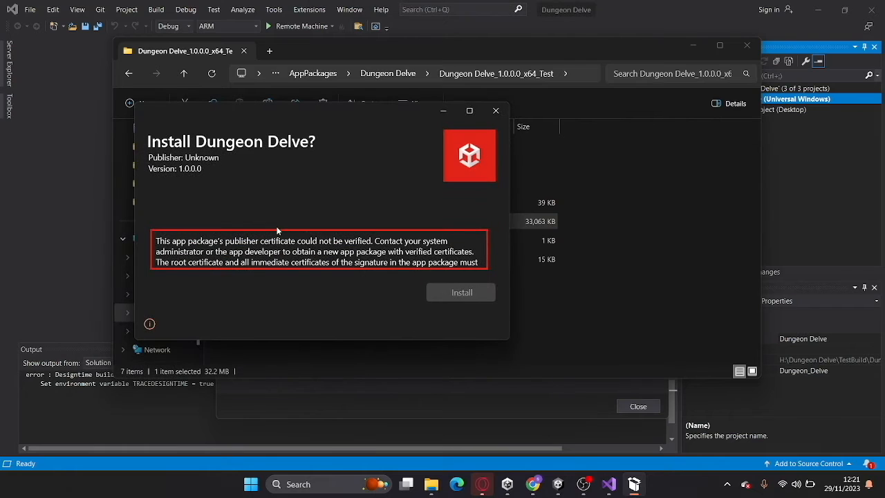
{"action": "scroll", "coordinate": [291, 267], "scroll_direction": "down", "scroll_amount": 1}
{"action": "scroll", "coordinate": [292, 268], "scroll_direction": "up", "scroll_amount": 1}
{"action": "left_click", "coordinate": [149, 323]}
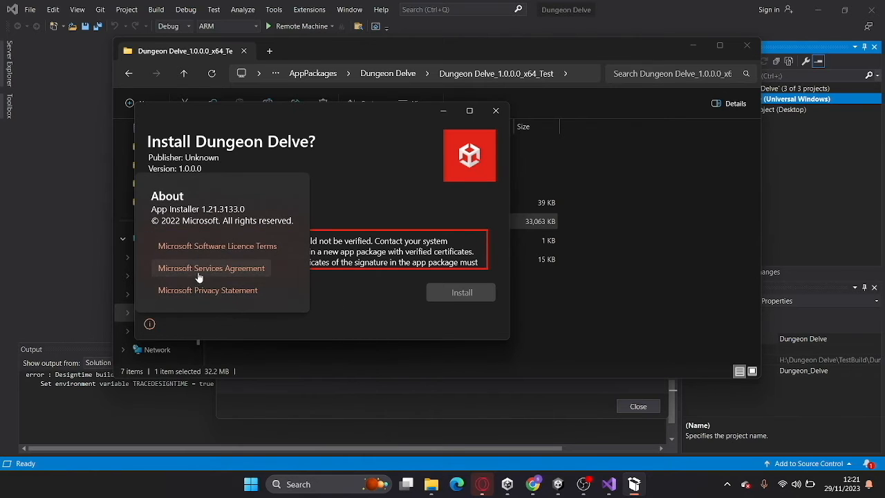
{"action": "left_click", "coordinate": [338, 183]}
{"action": "left_click", "coordinate": [504, 113]}
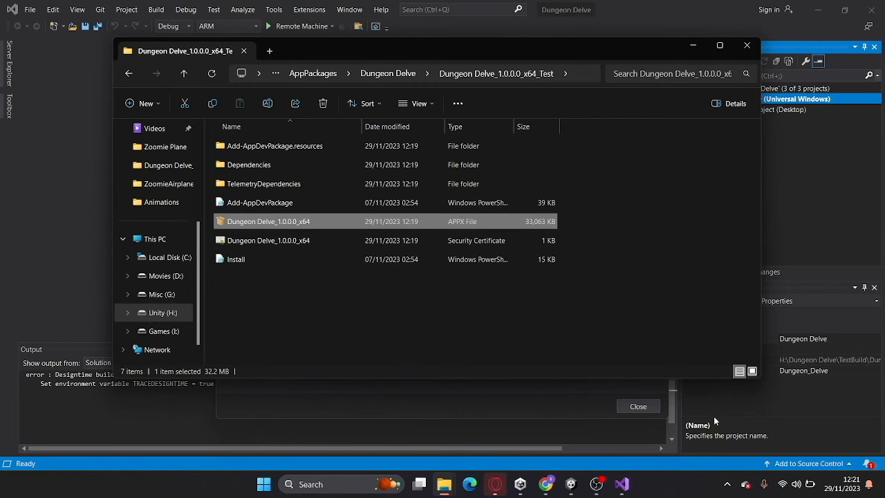
{"action": "left_click", "coordinate": [747, 46]}
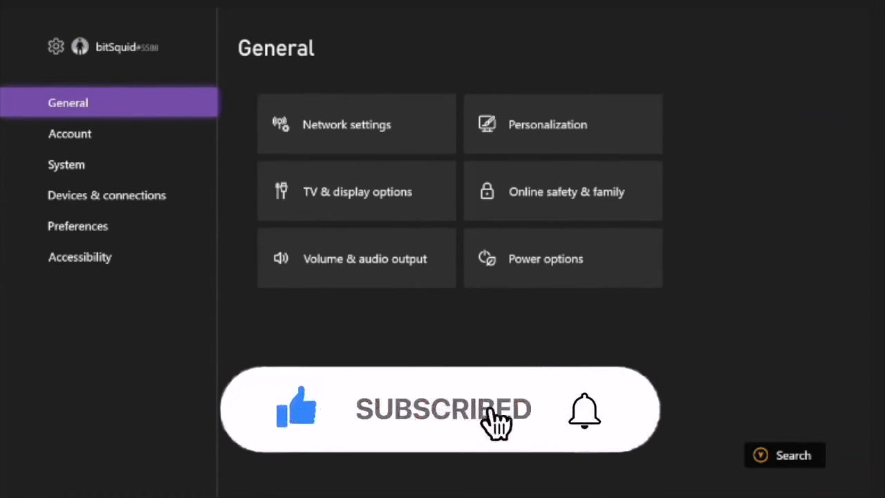
- Switch to the Xbox console's settings and open Console info in the System category
{"action": "key", "text": "Down"}
{"action": "key", "text": "Down"}
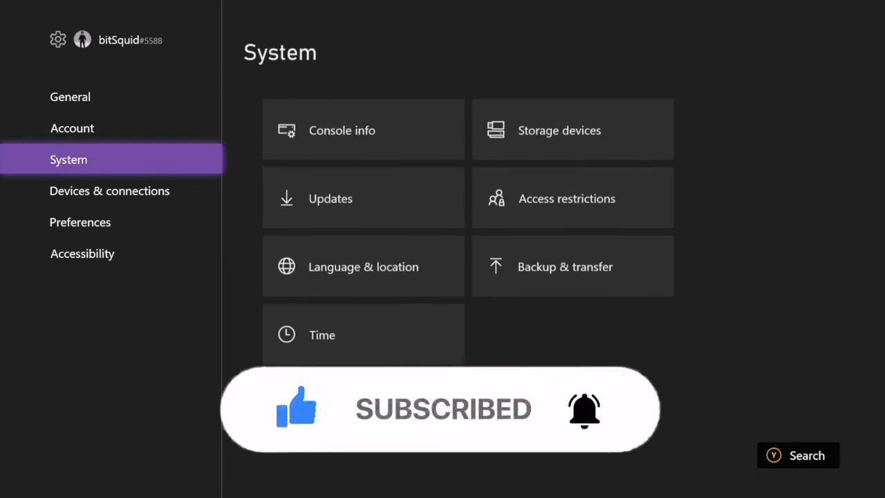
{"action": "key", "text": "Right"}
{"action": "key", "text": "Return"}
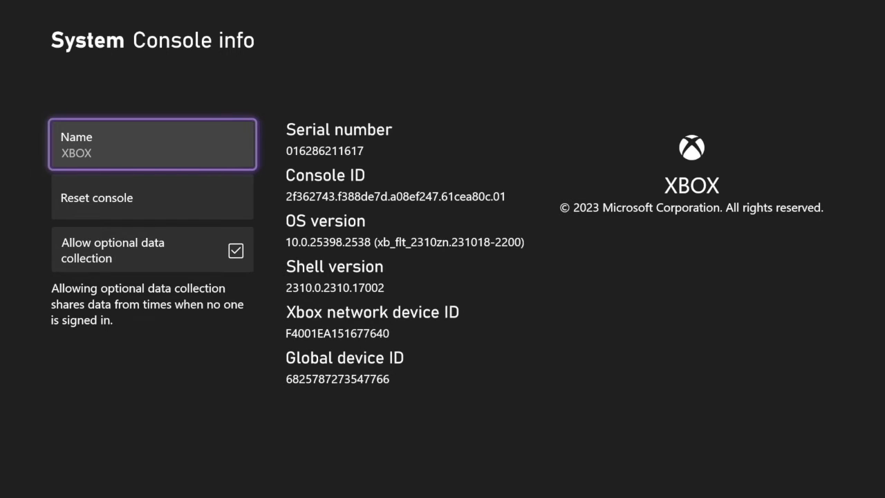
- Enable developer mode from the console's Developer settings and continue with the restart
{"action": "key", "text": "Down"}
{"action": "key", "text": "Down"}
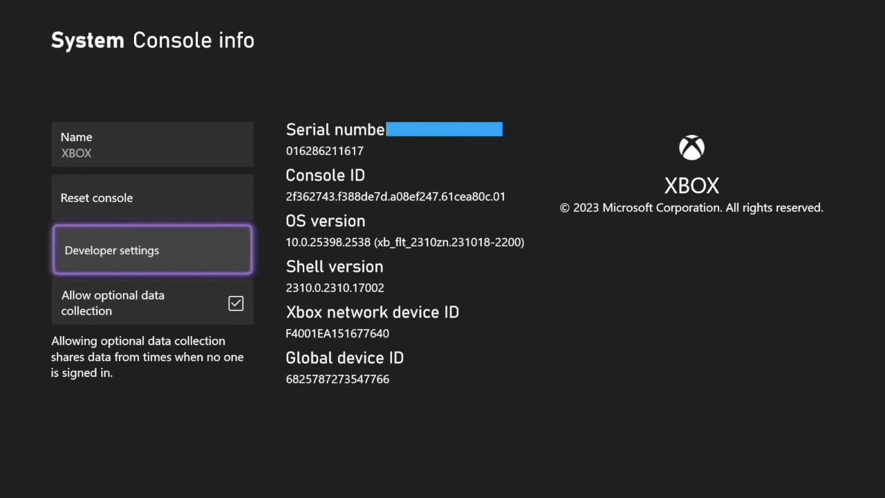
{"action": "key", "text": "Return"}
{"action": "key", "text": "Return"}
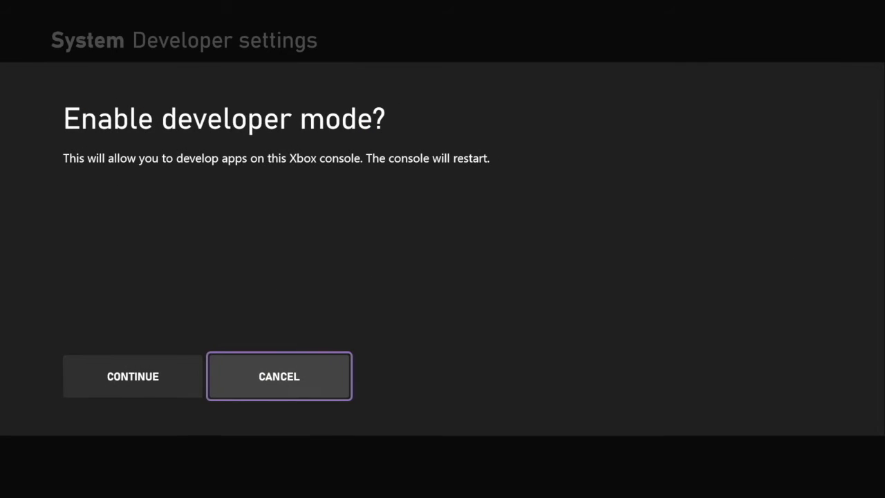
{"action": "key", "text": "Left"}
{"action": "key", "text": "Return"}
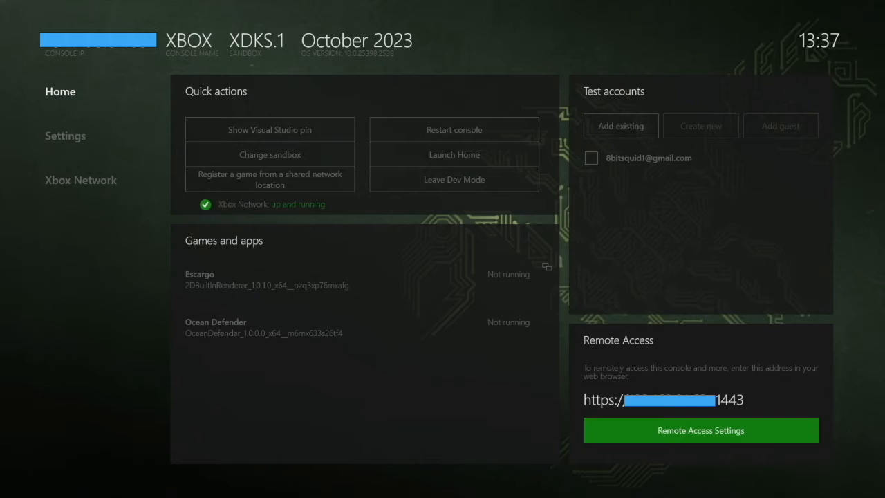
- Review the Device Portal and authentication options in the console's Remote Access Settings, and close them
{"action": "key", "text": "Return"}
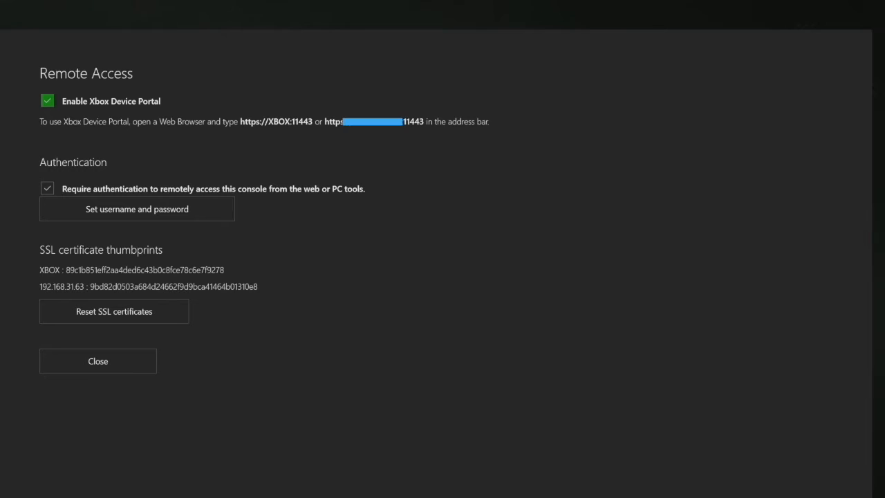
{"action": "key", "text": "Down"}
{"action": "key", "text": "Down"}
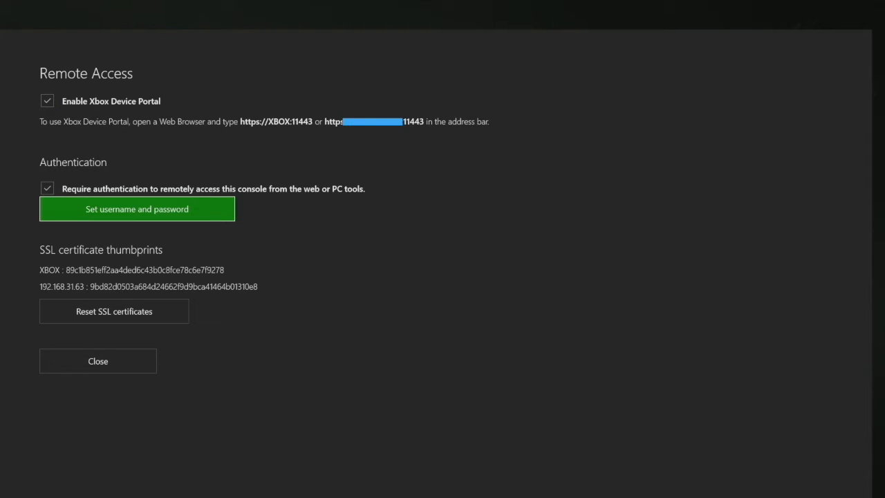
{"action": "key", "text": "Up"}
{"action": "key", "text": "Up"}
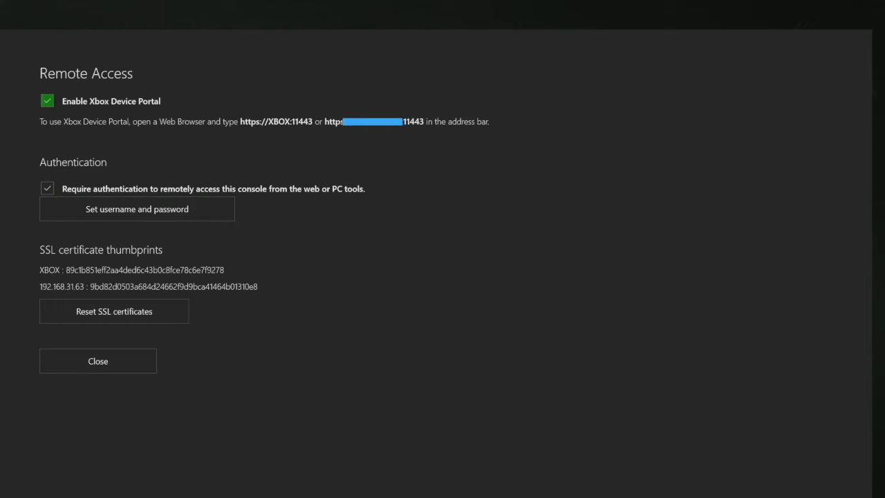
{"action": "key", "text": "Down"}
{"action": "key", "text": "Down"}
{"action": "key", "text": "Down"}
{"action": "key", "text": "Down"}
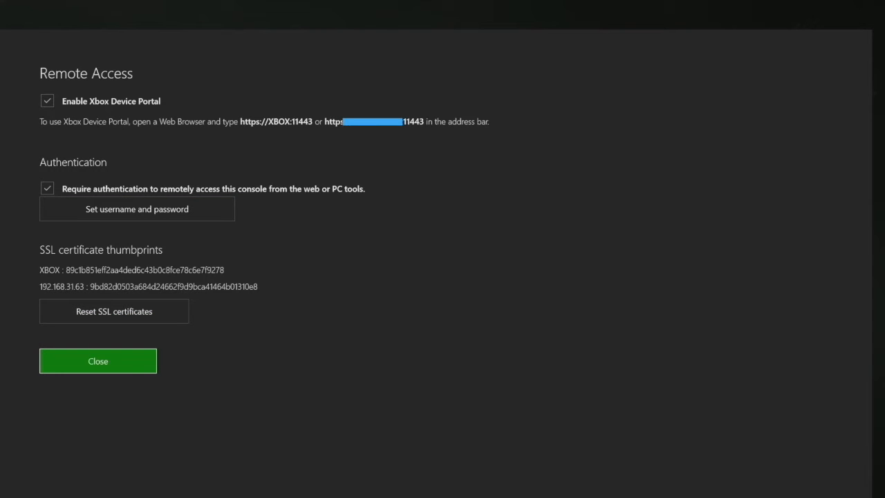
{"action": "key", "text": "Return"}
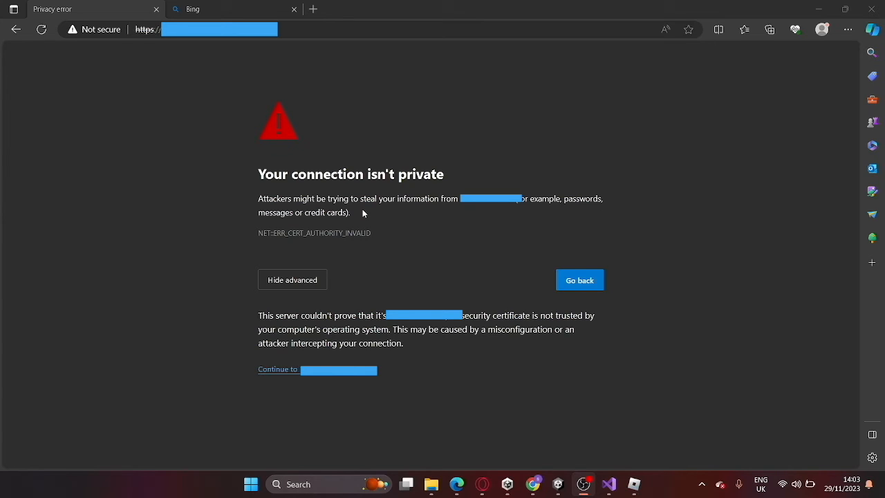
- Switch to Edge on the PC and proceed past the privacy warning to the console's Device Portal address
{"action": "left_click", "coordinate": [303, 376]}
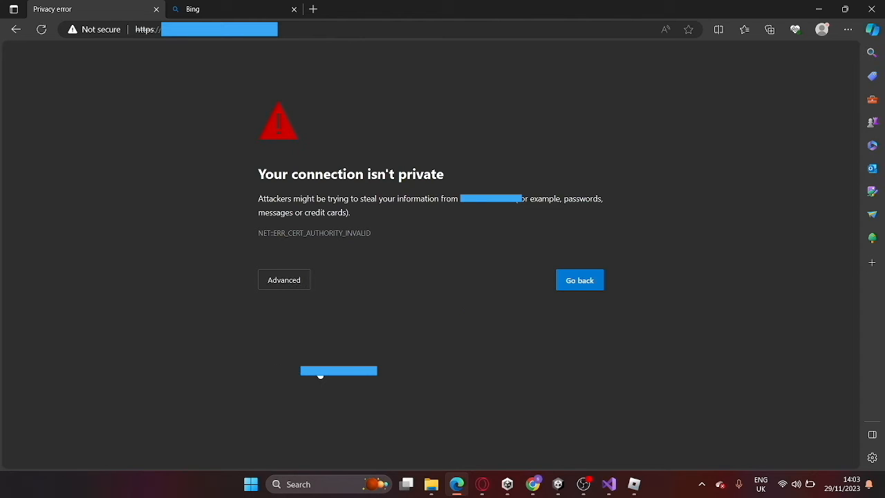
{"action": "left_click", "coordinate": [294, 286]}
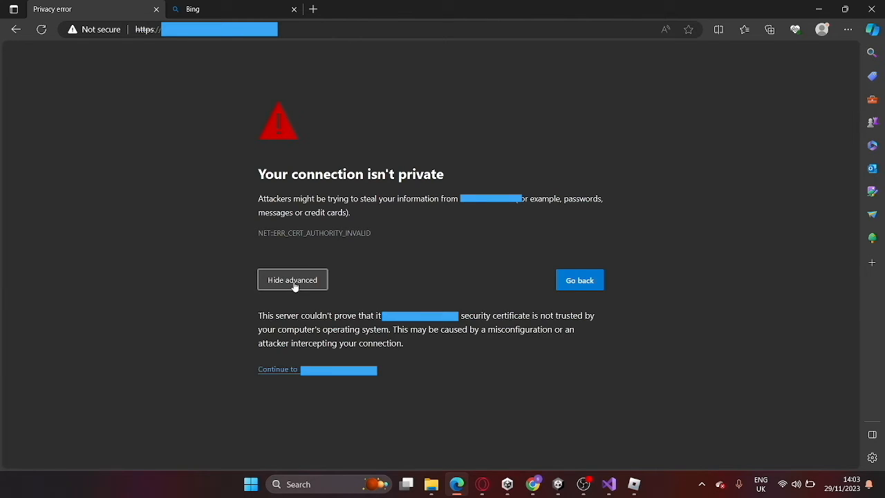
{"action": "left_click", "coordinate": [328, 369]}
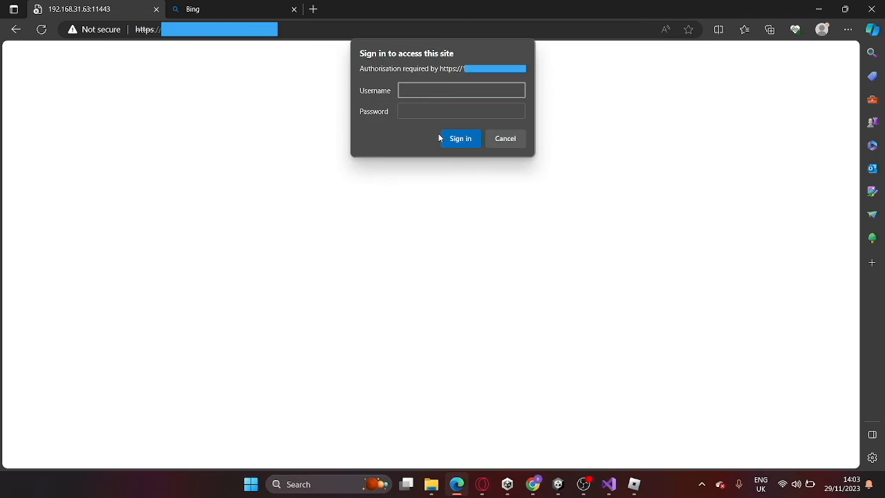
- Sign in to the Xbox Device Portal with the remote access username and password
{"action": "type", "text": "8bitsquid"}
{"action": "key", "text": "Tab"}
{"action": "type", "text": "*****"}
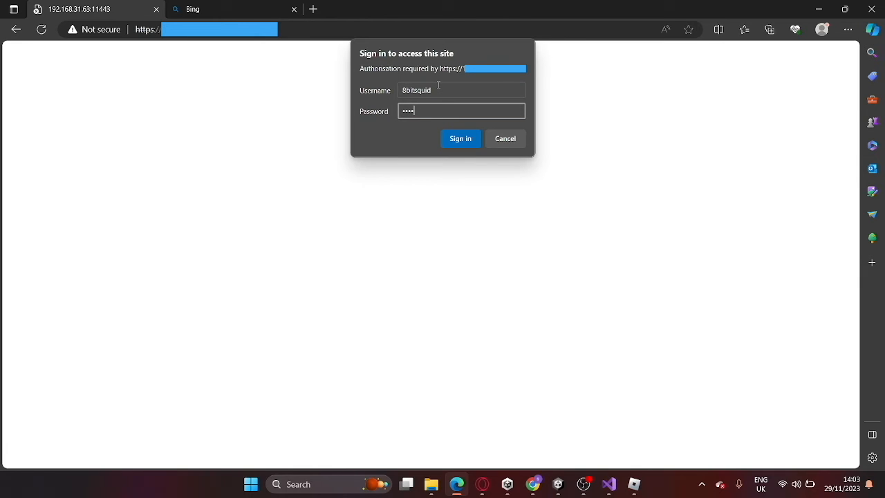
{"action": "type", "text": "*******"}
{"action": "key", "text": "Return"}
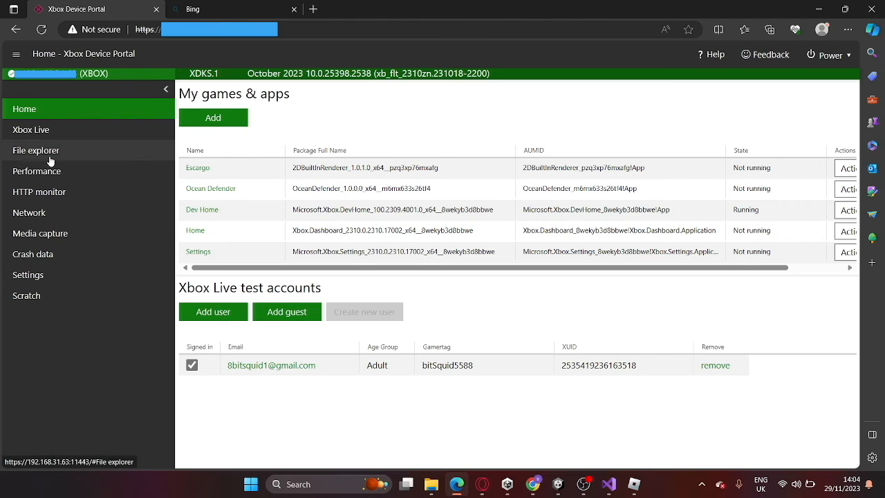
- Start adding an application and browse for its package in Dungeon Delve's TestBuild folder on the Unity (H:) drive
{"action": "left_click", "coordinate": [222, 119]}
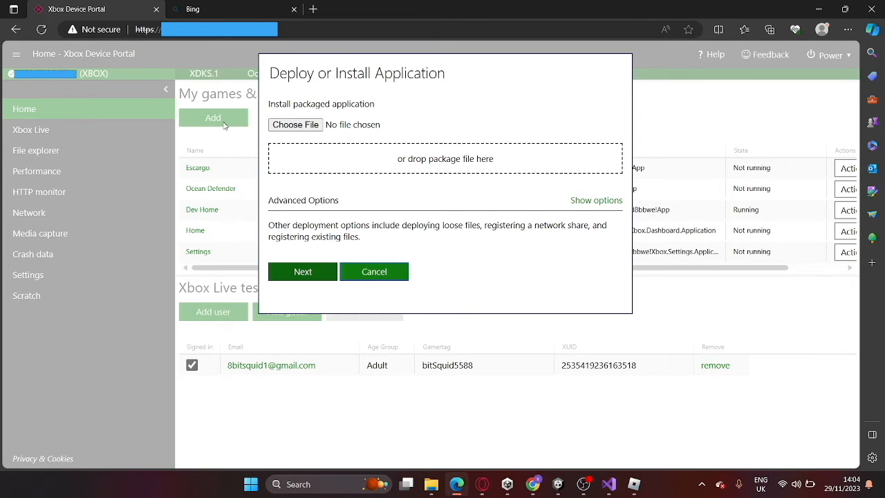
{"action": "left_click", "coordinate": [291, 127]}
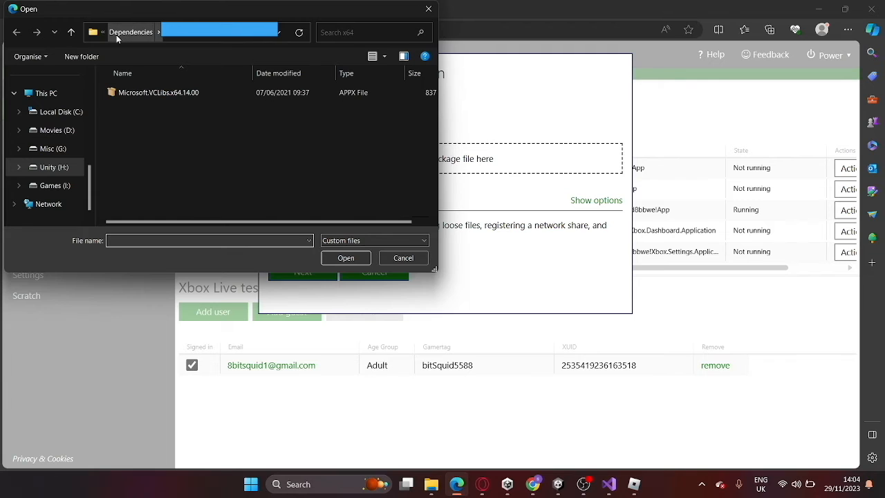
{"action": "left_click", "coordinate": [57, 165]}
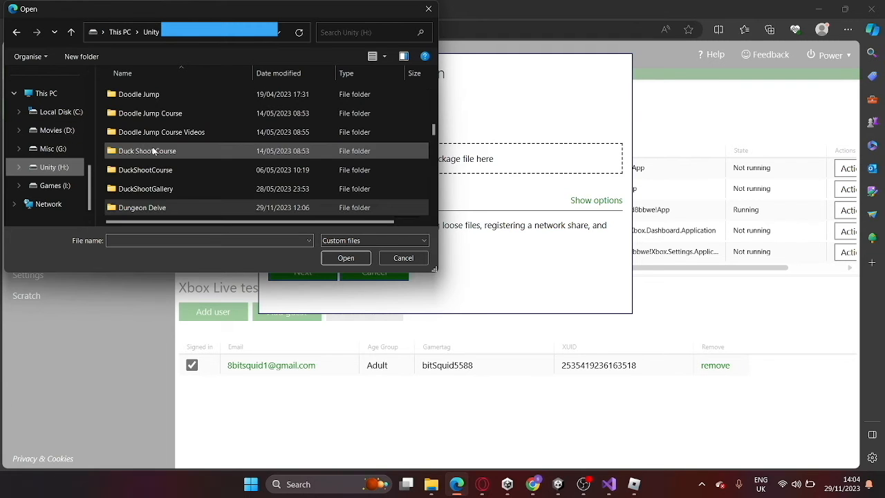
{"action": "double_click", "coordinate": [146, 207]}
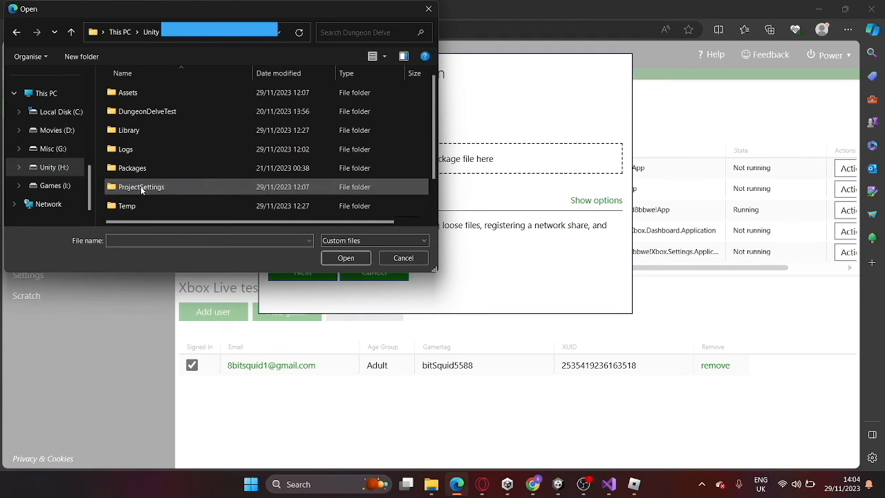
{"action": "scroll", "coordinate": [157, 155], "scroll_direction": "down", "scroll_amount": 1}
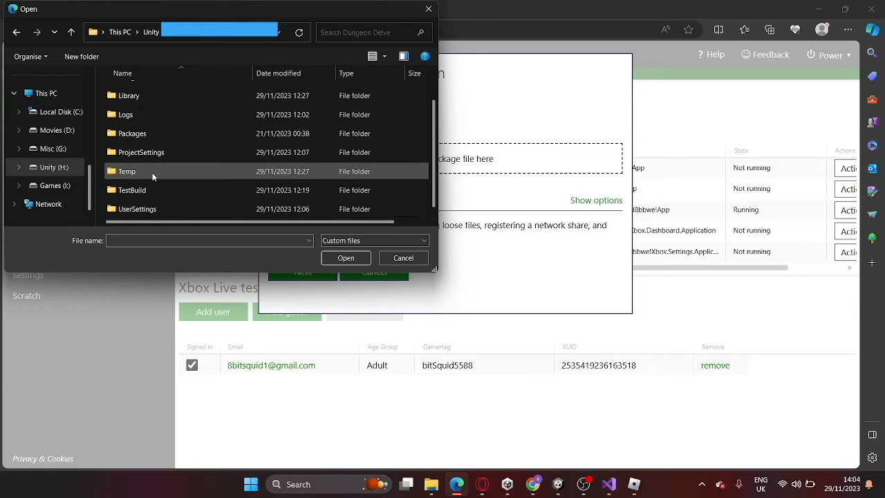
{"action": "double_click", "coordinate": [149, 188]}
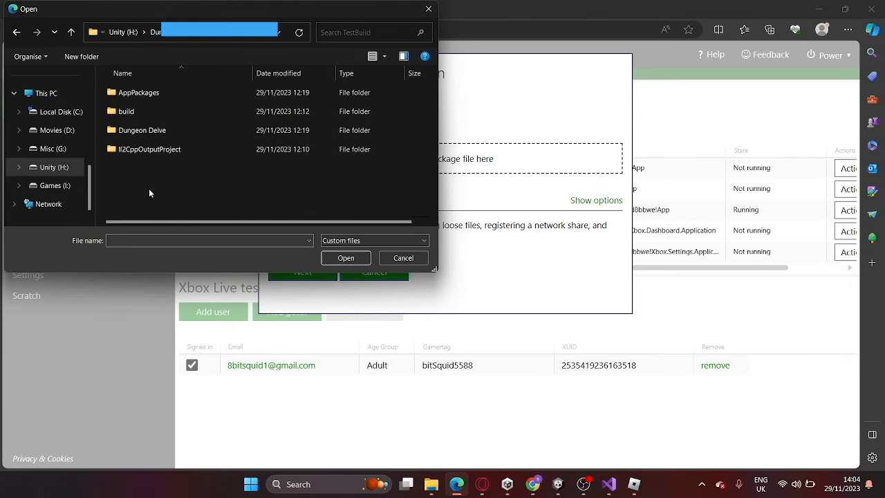
- Choose Dungeon Delve_1.0.0.0_x64.appx from the AppPackages test folder as the package and continue to the dependencies
{"action": "double_click", "coordinate": [142, 130]}
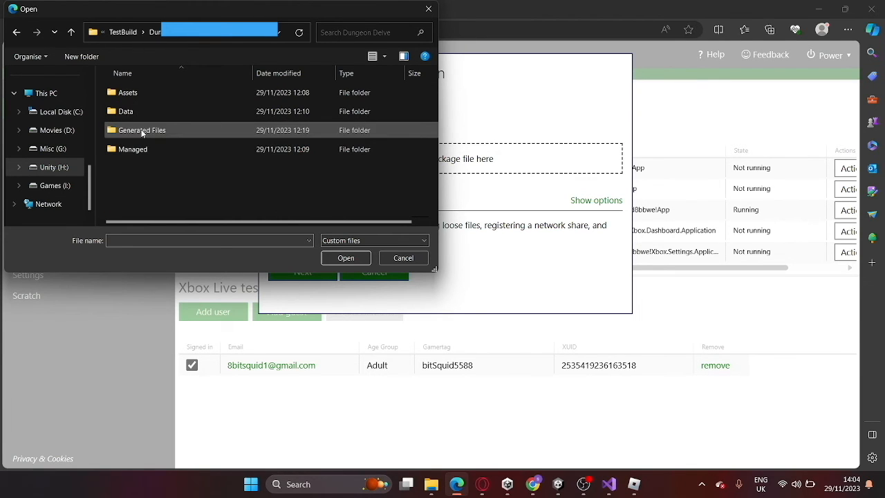
{"action": "left_click", "coordinate": [71, 32]}
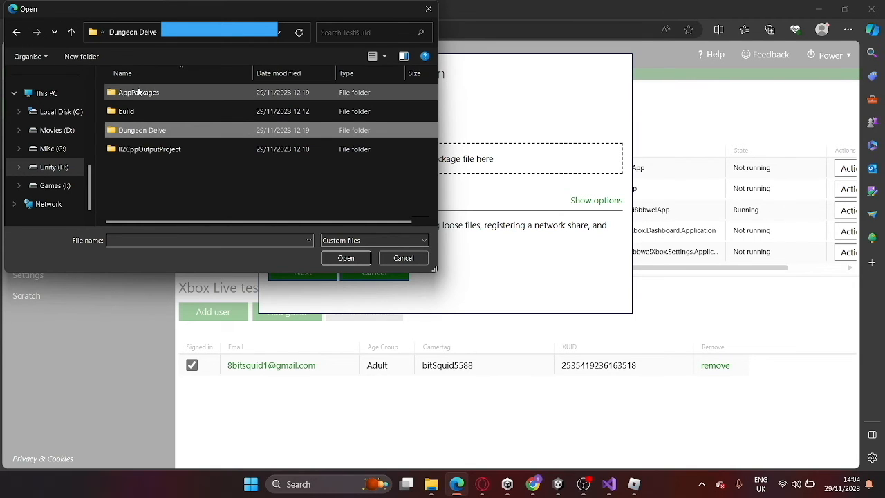
{"action": "double_click", "coordinate": [143, 92]}
{"action": "double_click", "coordinate": [146, 93]}
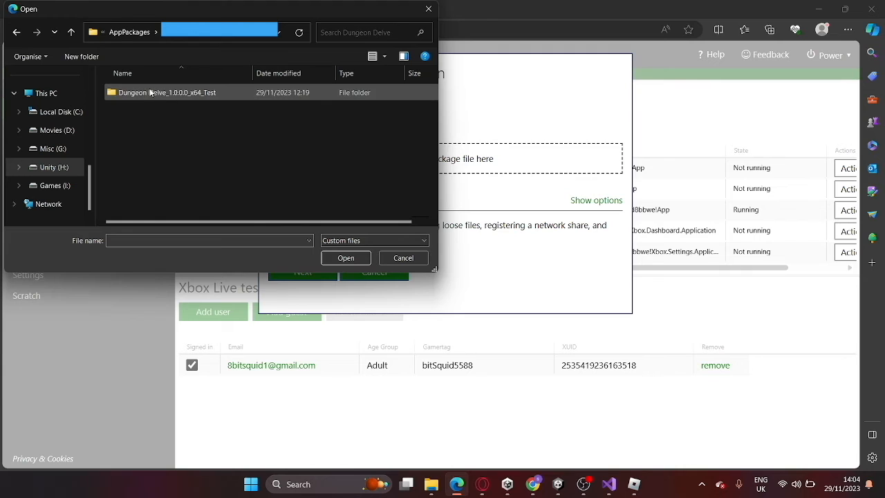
{"action": "double_click", "coordinate": [185, 96]}
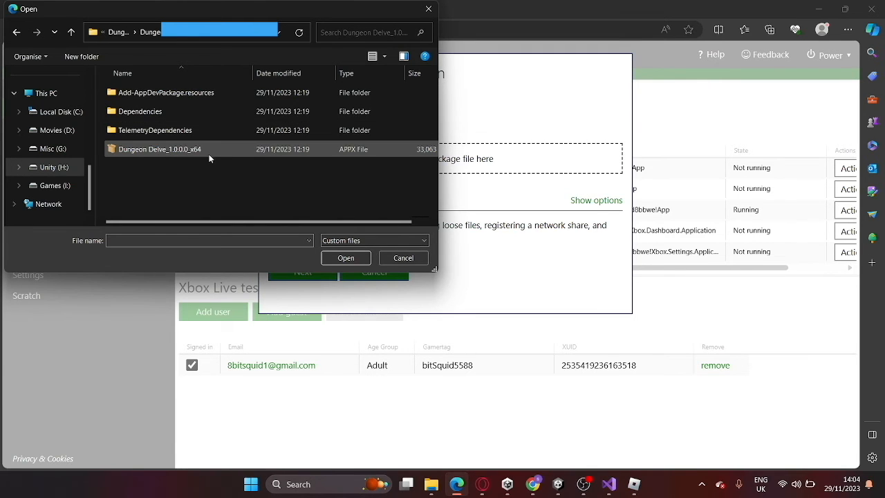
{"action": "left_click", "coordinate": [158, 151]}
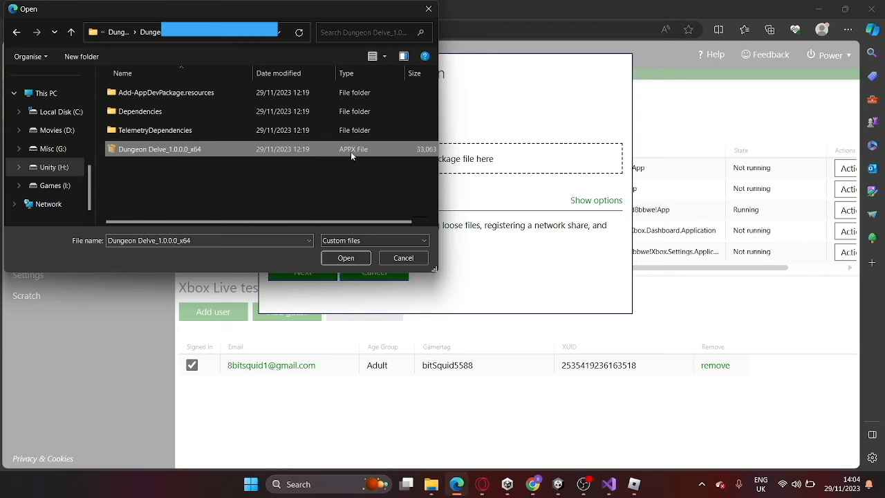
{"action": "left_click", "coordinate": [341, 257]}
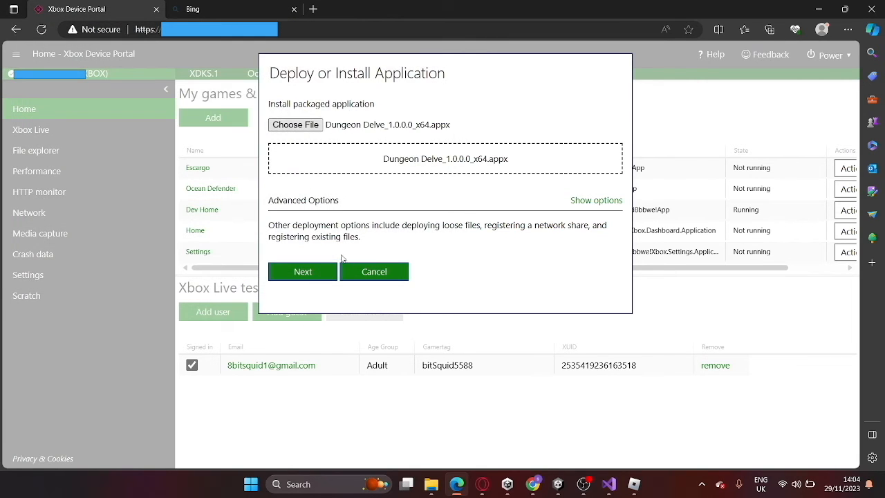
{"action": "left_click", "coordinate": [306, 275]}
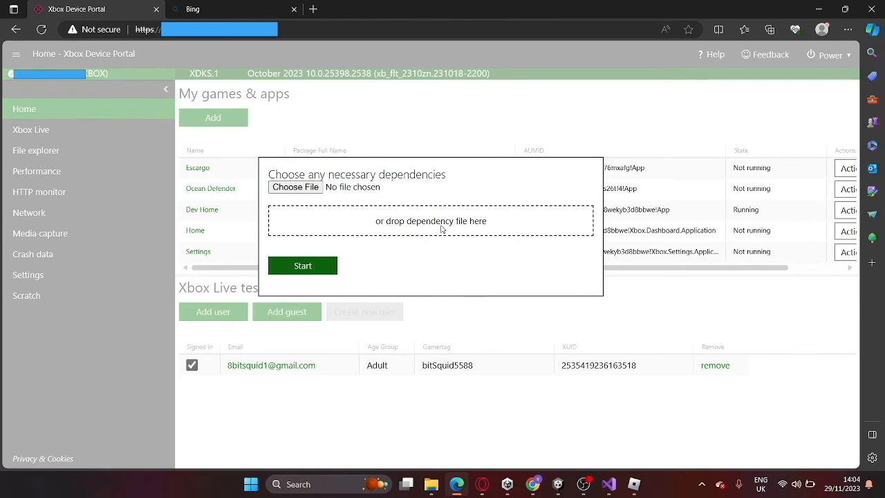
- Add Microsoft.VCLibs.x64.14.00.appx from the x64 Dependencies folder and install the package on the console
{"action": "left_click", "coordinate": [311, 190]}
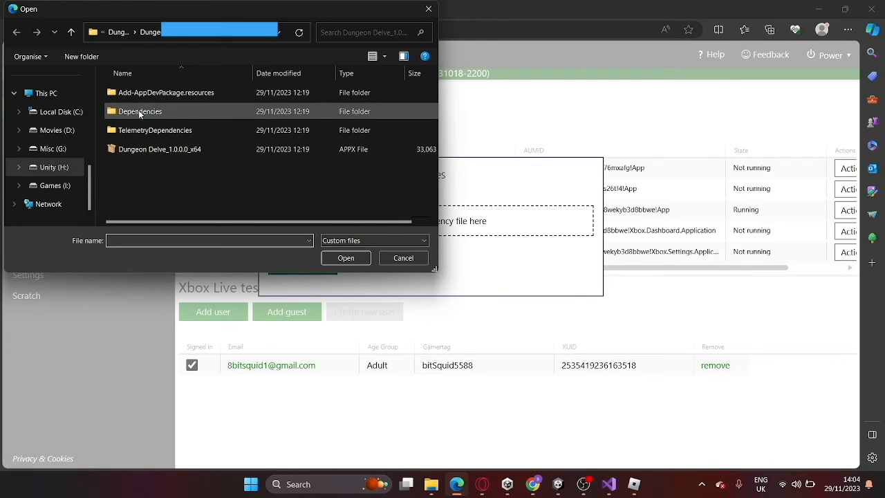
{"action": "left_click", "coordinate": [140, 111]}
{"action": "double_click", "coordinate": [138, 110]}
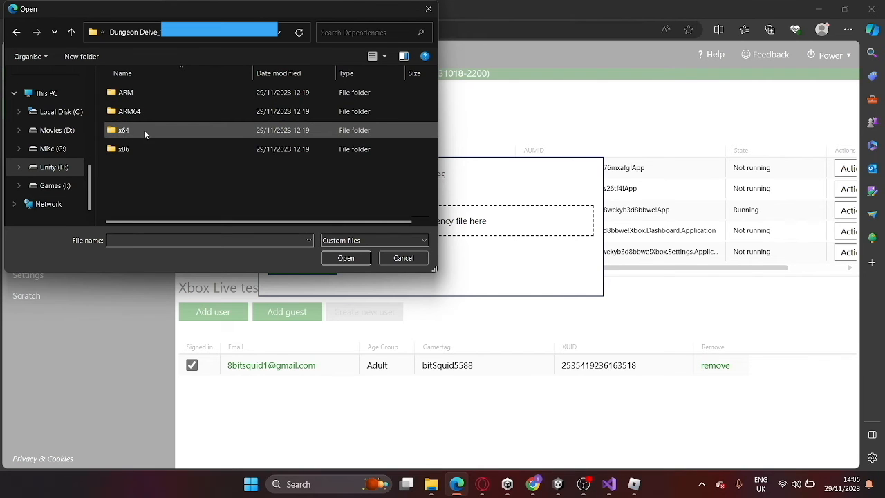
{"action": "double_click", "coordinate": [135, 93]}
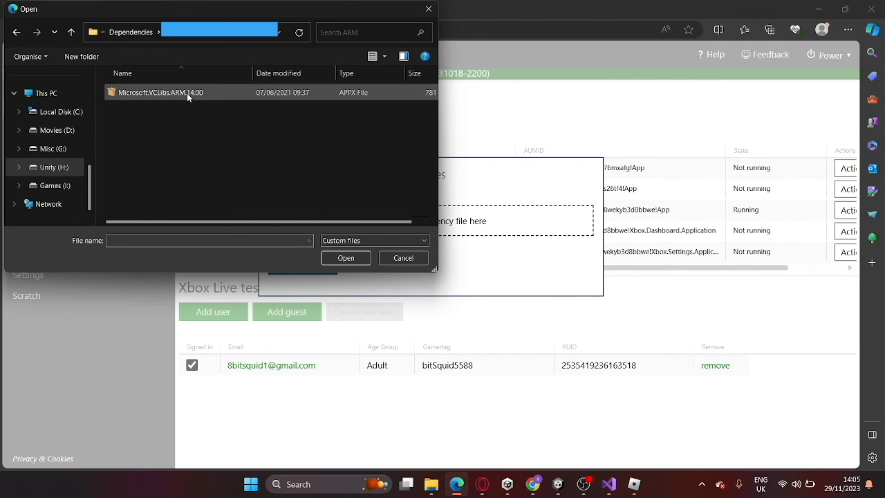
{"action": "left_click", "coordinate": [71, 33]}
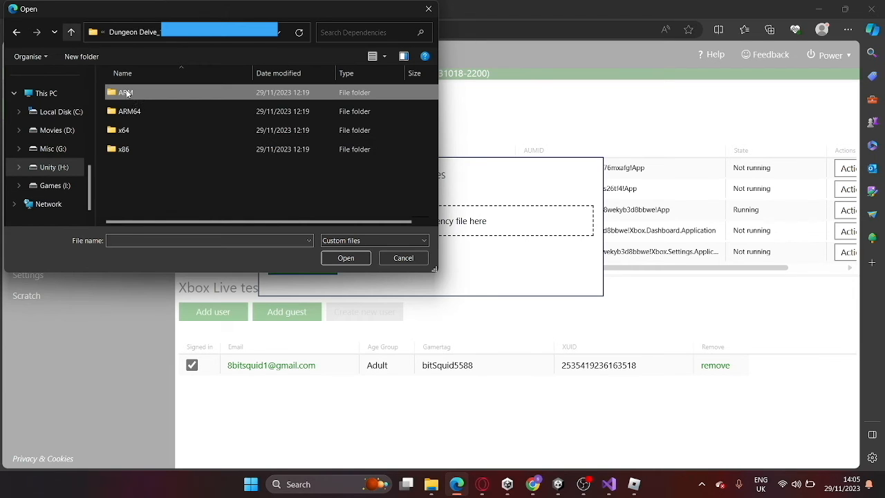
{"action": "double_click", "coordinate": [135, 134]}
{"action": "left_click", "coordinate": [170, 92]}
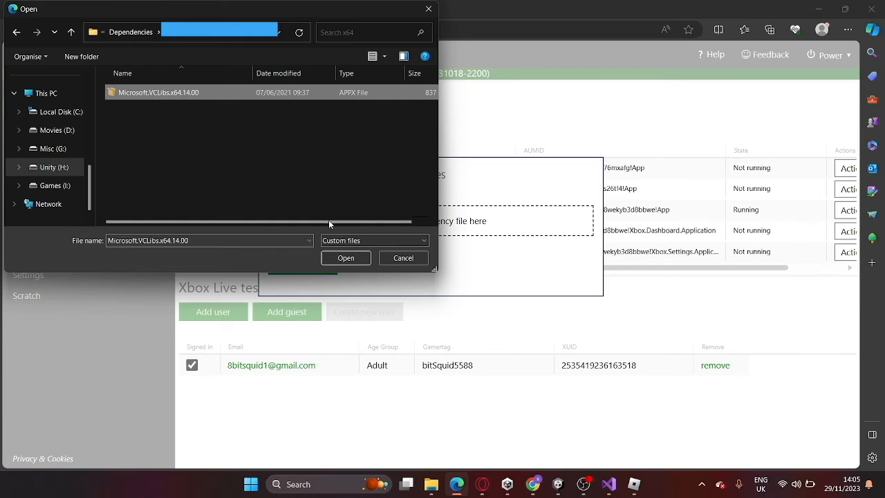
{"action": "left_click", "coordinate": [345, 257]}
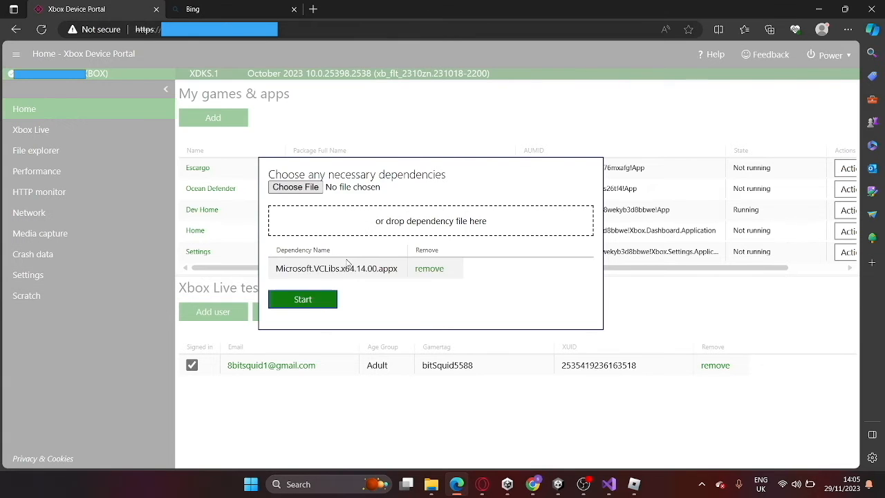
{"action": "left_click", "coordinate": [301, 300]}
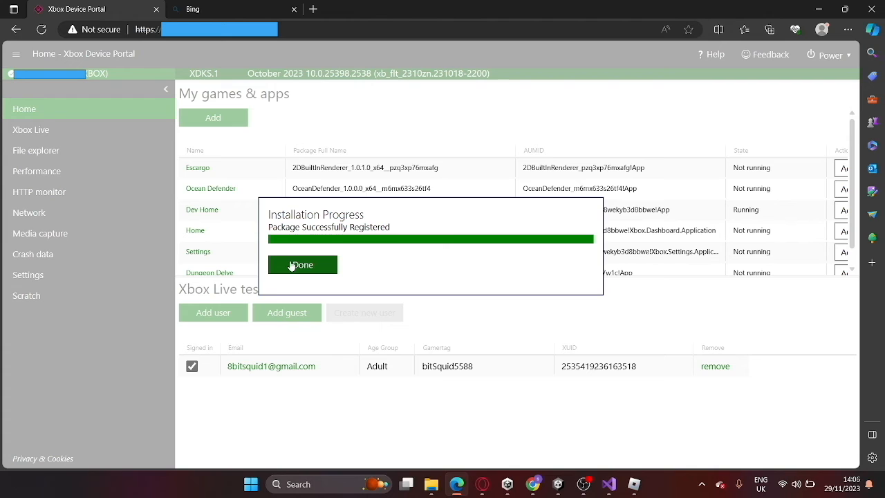
{"action": "left_click", "coordinate": [291, 265]}
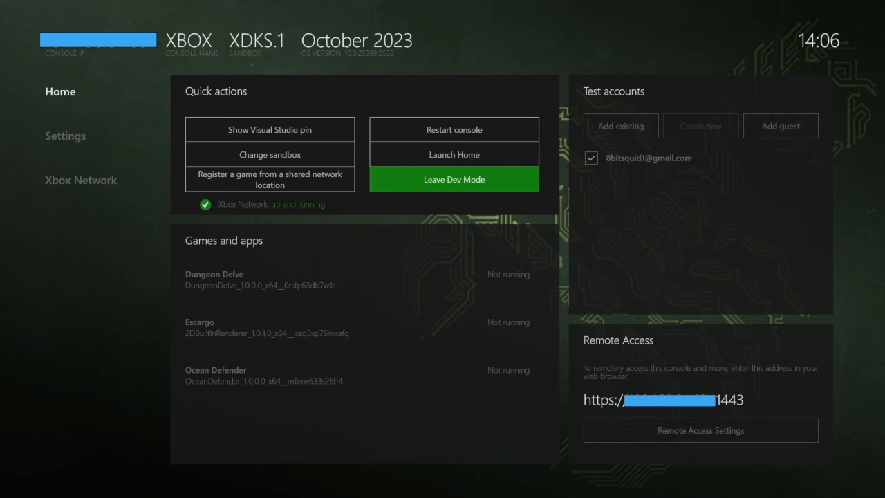
- Switch to the console's Dev Home and change the app type in Dungeon Delve's app details
{"action": "key", "text": "Down"}
{"action": "key", "text": "Down"}
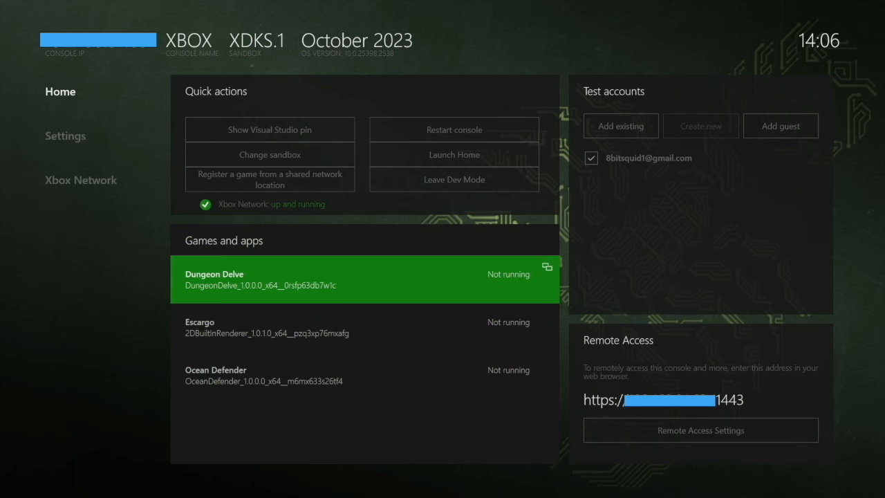
{"action": "key", "text": "Return"}
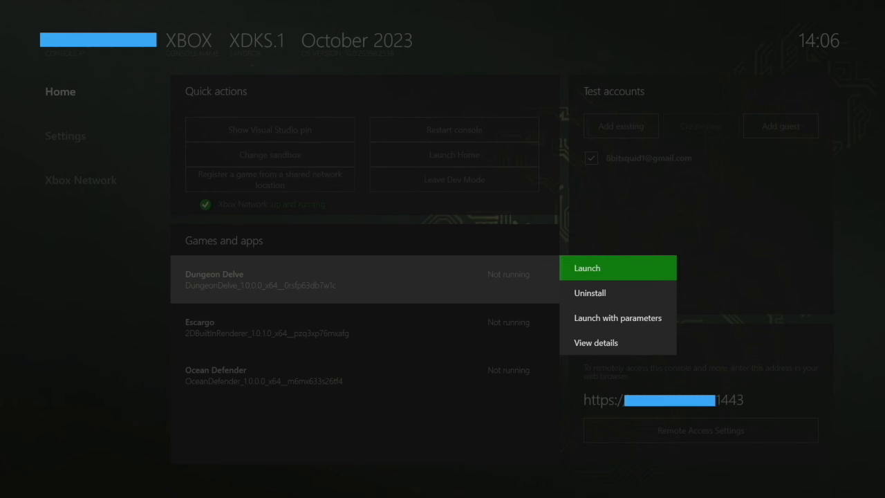
{"action": "key", "text": "Down"}
{"action": "key", "text": "Down"}
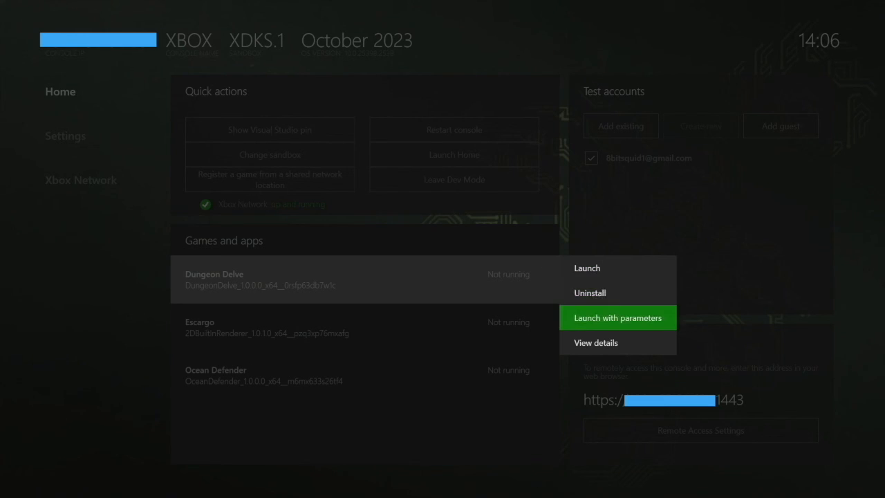
{"action": "key", "text": "Down"}
{"action": "key", "text": "Return"}
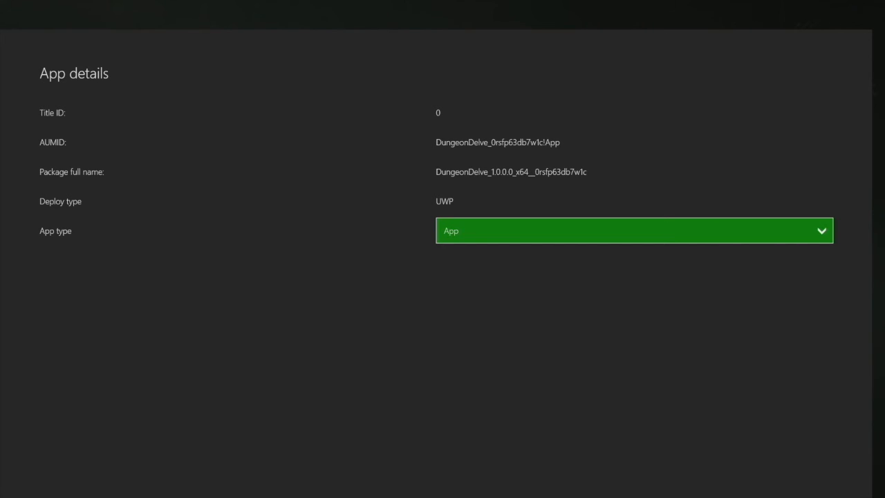
{"action": "key", "text": "Return"}
{"action": "key", "text": "Up"}
{"action": "key", "text": "Return"}
{"action": "key", "text": "Escape"}
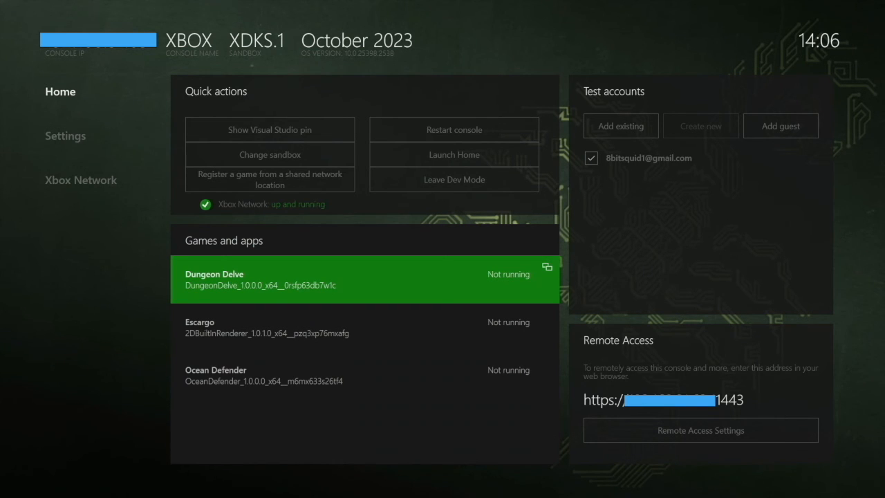
- Launch Dungeon Delve on the console to test it past the title screen, and return to Dev Home
{"action": "key", "text": "Return"}
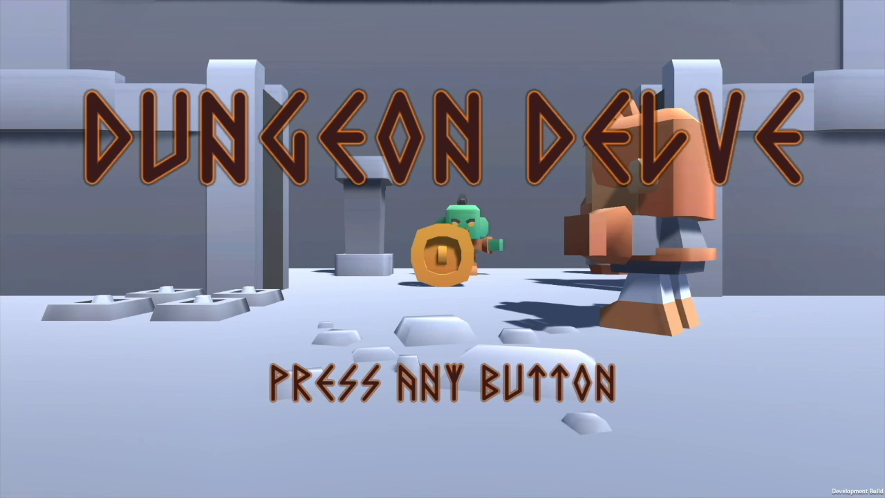
{"action": "key", "text": "space"}
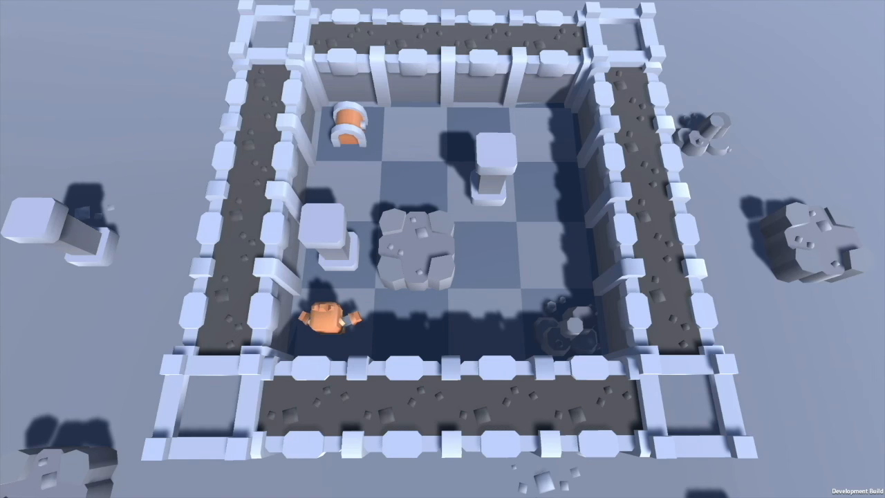
{"action": "key", "text": "super"}
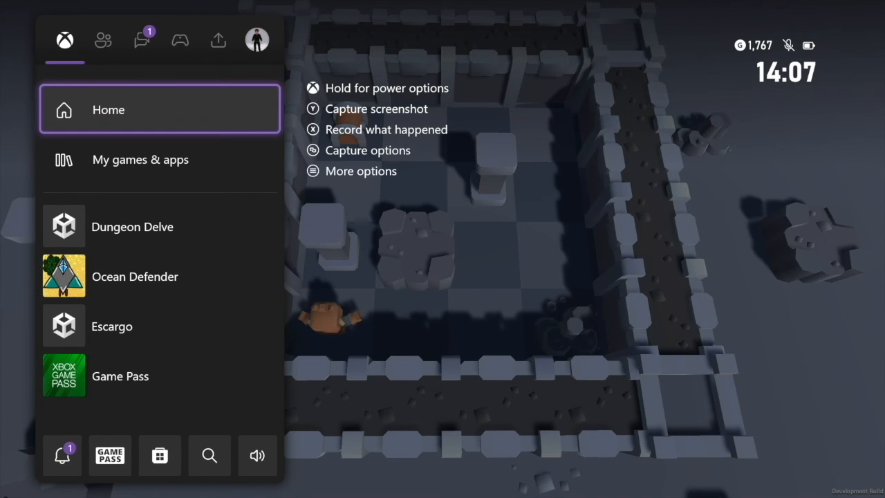
{"action": "key", "text": "Return"}
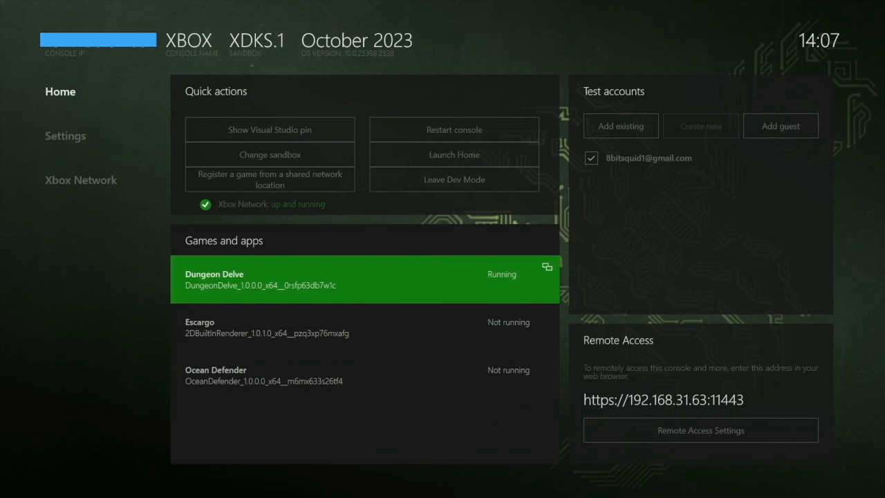
- Launch the console's regular Home from the quick actions in Dev Home
{"action": "key", "text": "Up"}
{"action": "key", "text": "Right"}
{"action": "key", "text": "Up"}
{"action": "key", "text": "Return"}
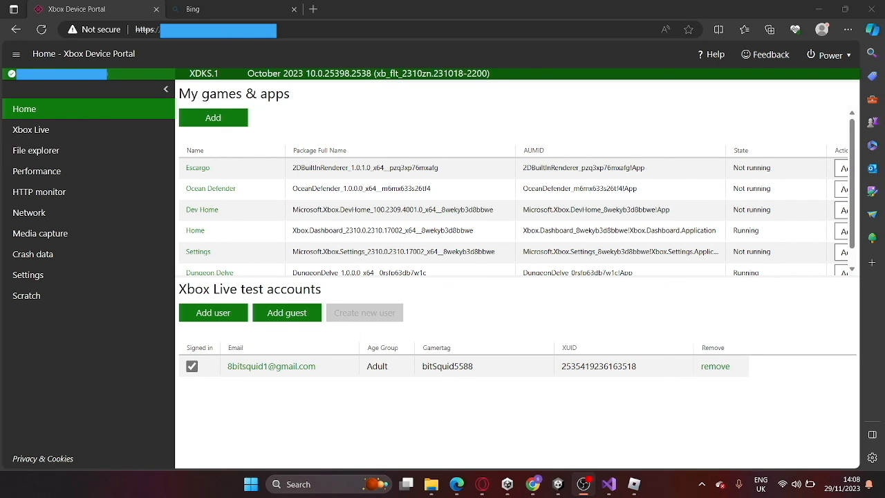
- Switch to Unity on the PC and review the Icon section of the Universal Windows Platform player settings
{"action": "left_click", "coordinate": [558, 484]}
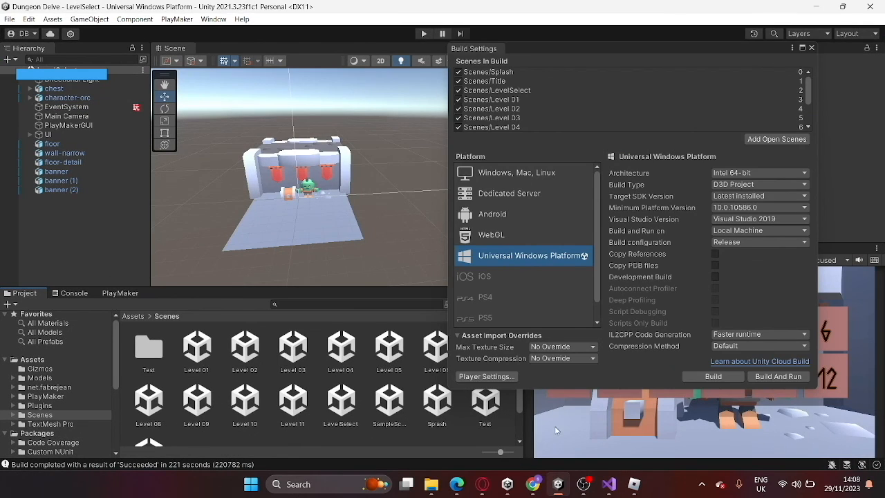
{"action": "left_click", "coordinate": [475, 377]}
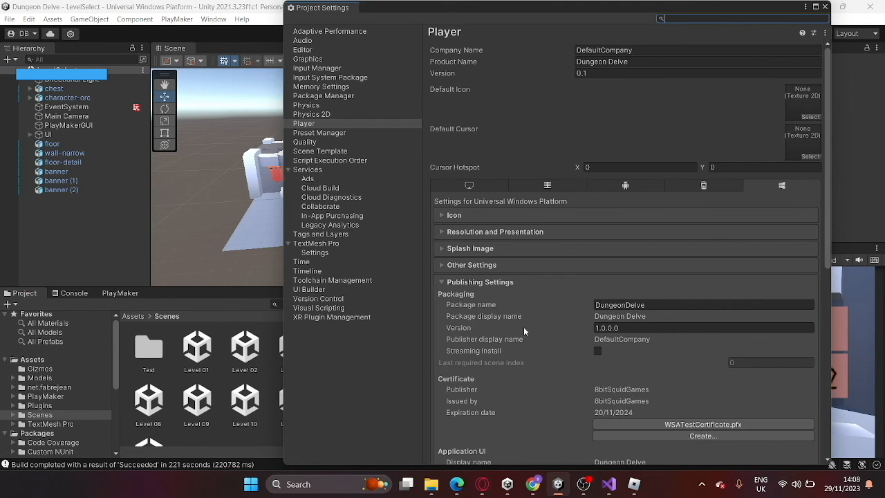
{"action": "left_click", "coordinate": [448, 215]}
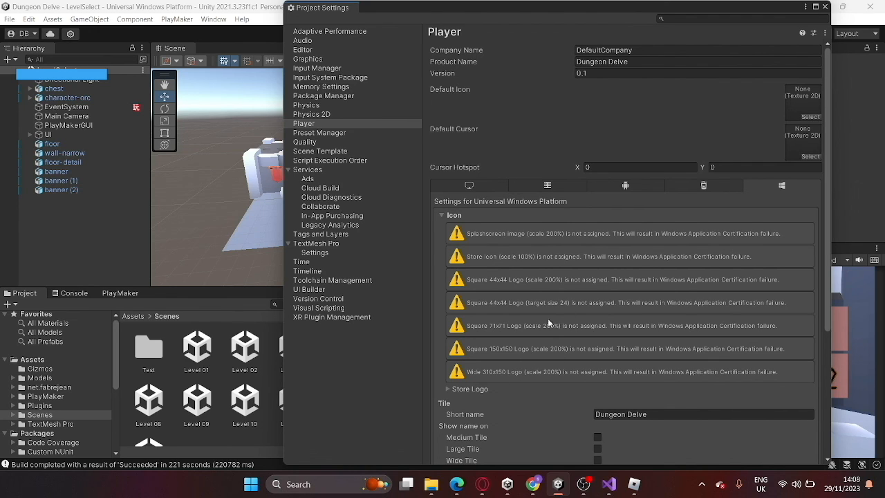
{"action": "left_click", "coordinate": [440, 216]}
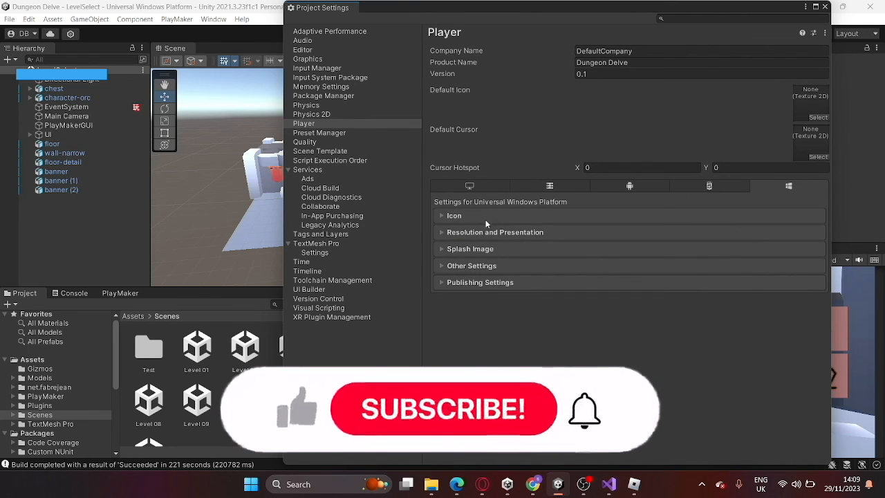